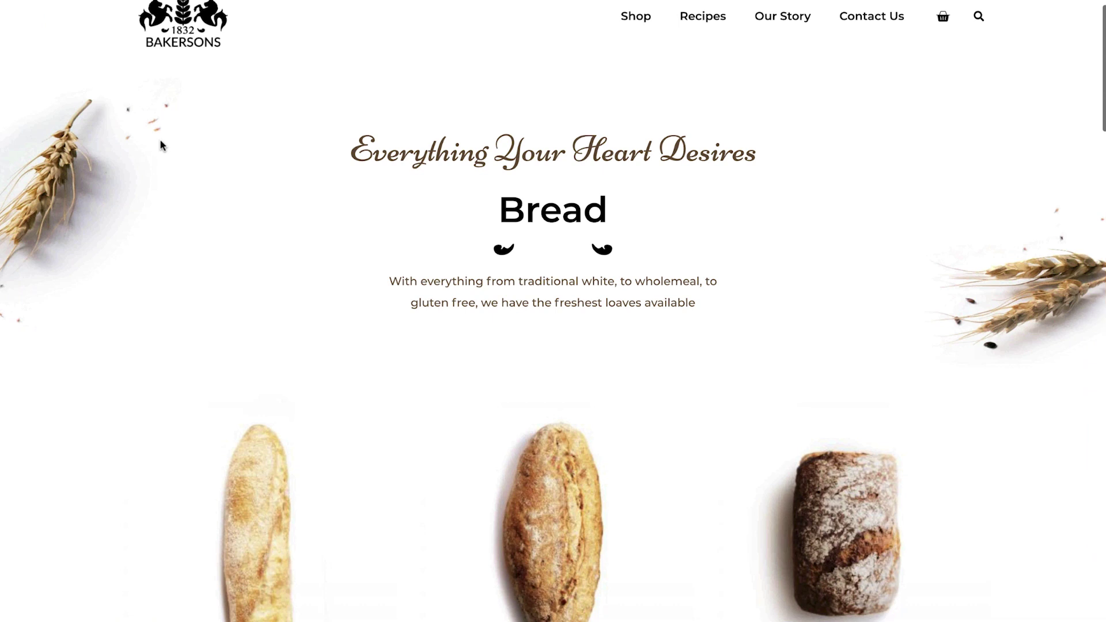
# Scroll the Bakersons bread grid, then head for the top edge to trigger the Butter Cookies offer popup
pyautogui.scroll(-7, 162, 145)
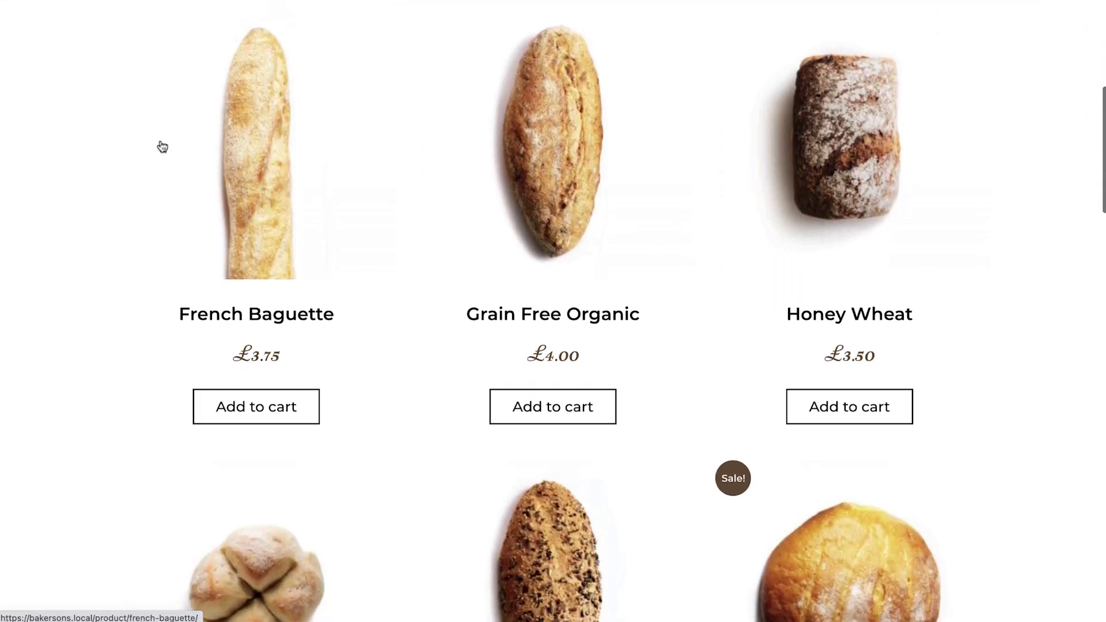
pyautogui.scroll(-2, 162, 146)
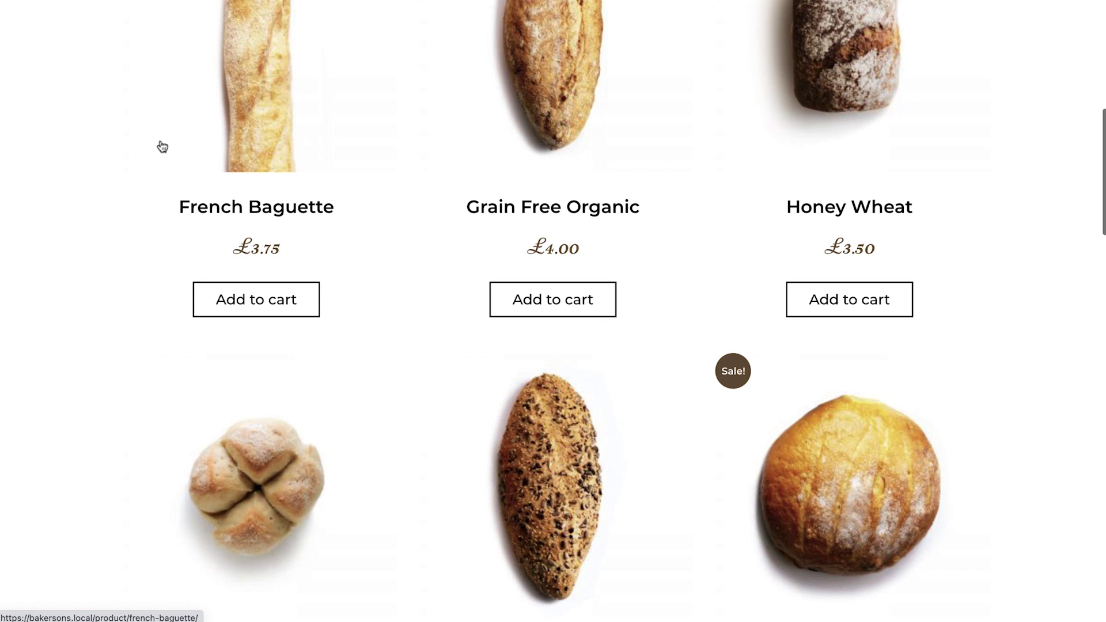
pyautogui.moveTo(248, 4)
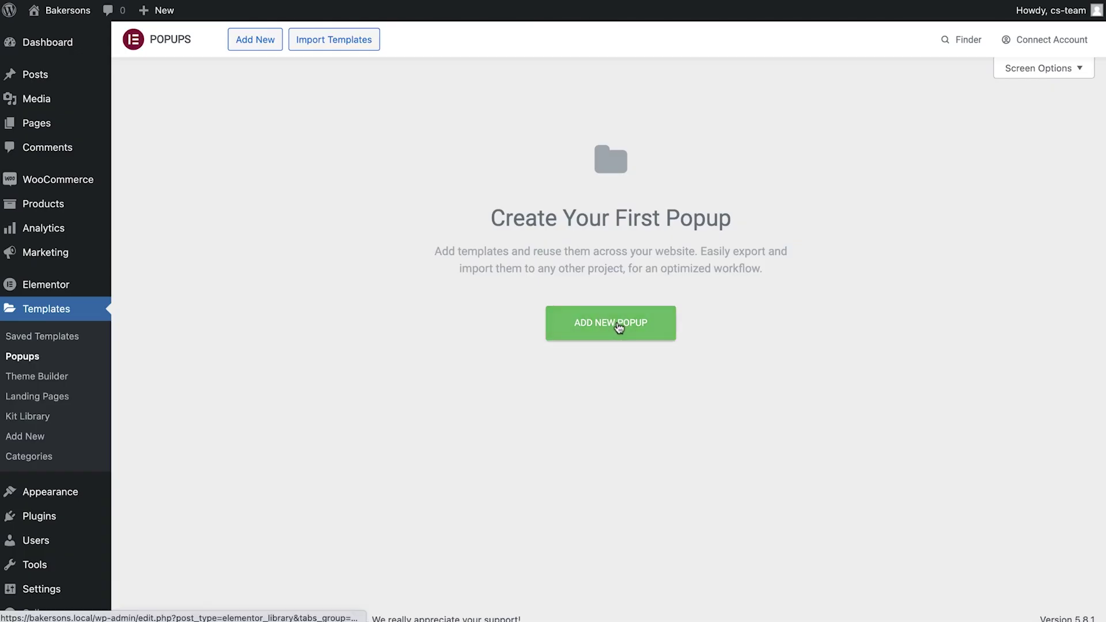
# Create a new popup template named 'Weekly Offers'
pyautogui.click(617, 323)
pyautogui.click(609, 374)
pyautogui.write('Weekly Offers')
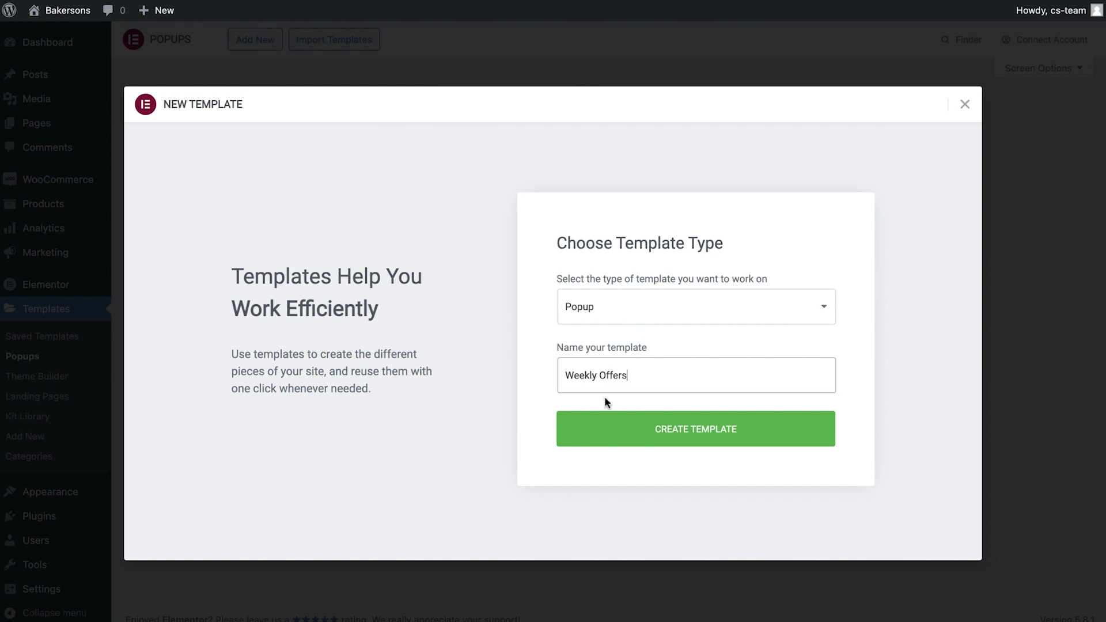
pyautogui.click(607, 431)
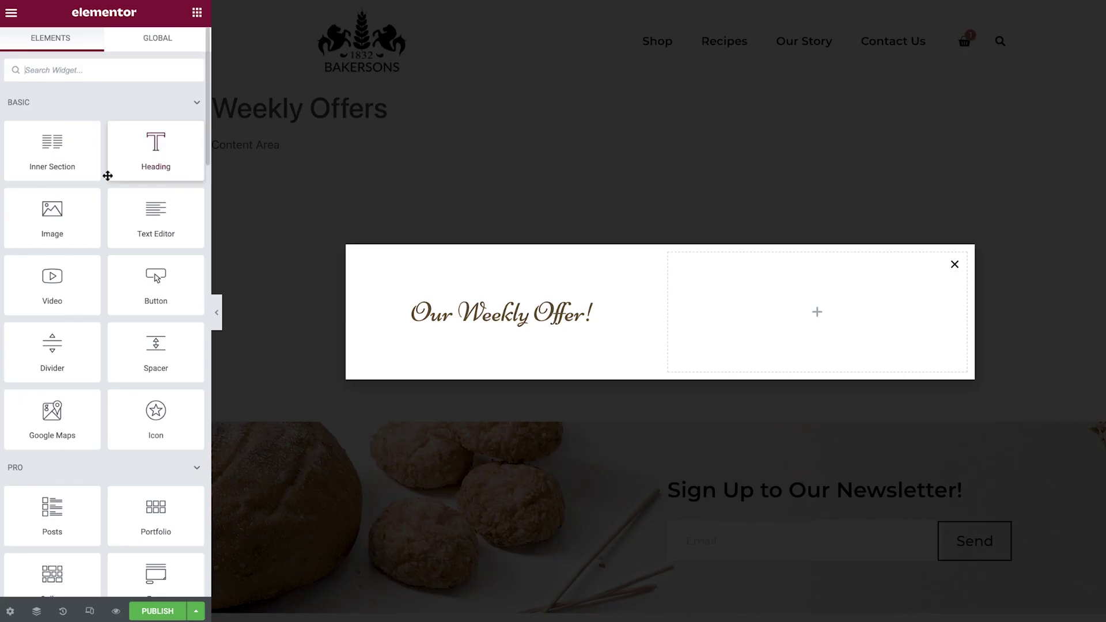
# Add an image and a heading whose title uses the Product Title dynamic tag
pyautogui.moveTo(52, 216); pyautogui.dragTo(474, 325)
pyautogui.moveTo(156, 149); pyautogui.dragTo(489, 345)
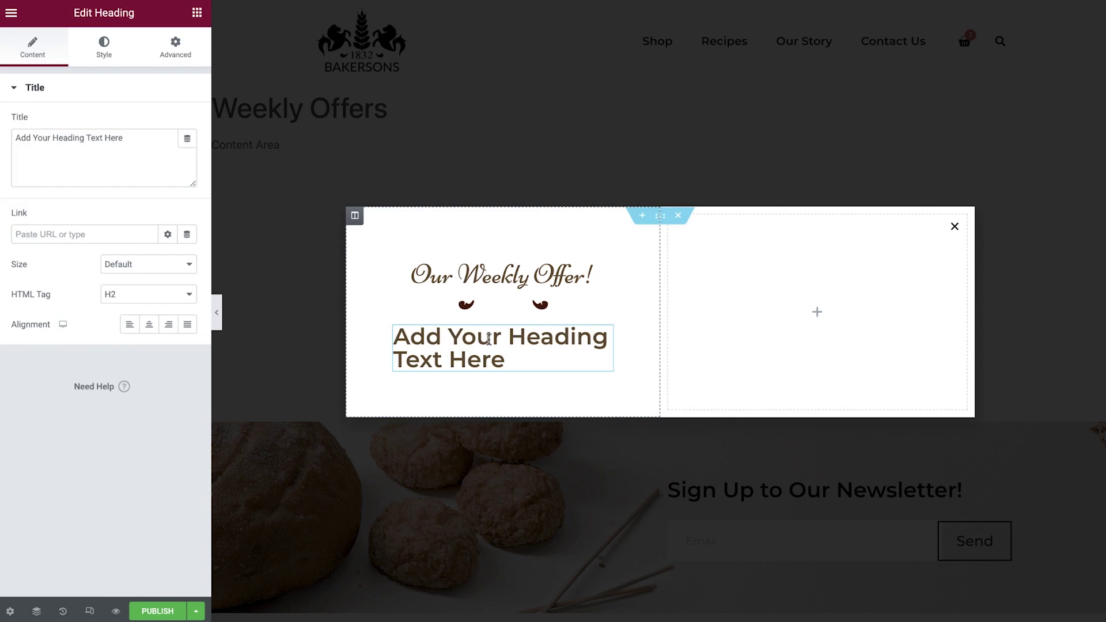
pyautogui.click(187, 138)
pyautogui.scroll(-5, 155, 198)
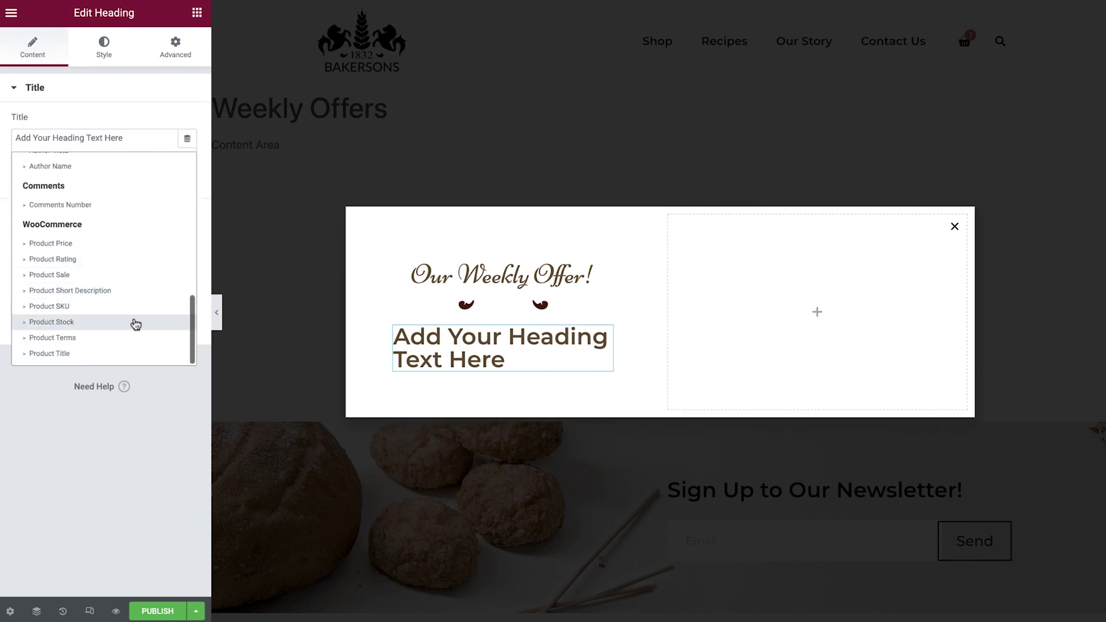
pyautogui.click(133, 353)
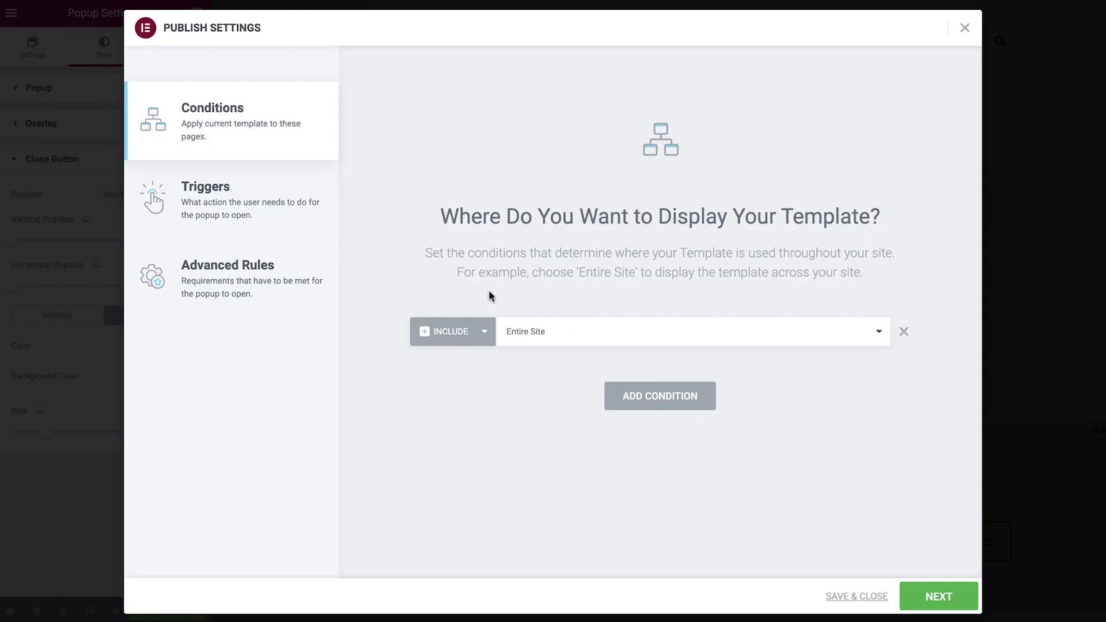
# Trigger the popup on page exit intent, limit it to 3 showings, and save
pyautogui.click(259, 206)
pyautogui.click(904, 353)
pyautogui.click(271, 288)
pyautogui.click(908, 203)
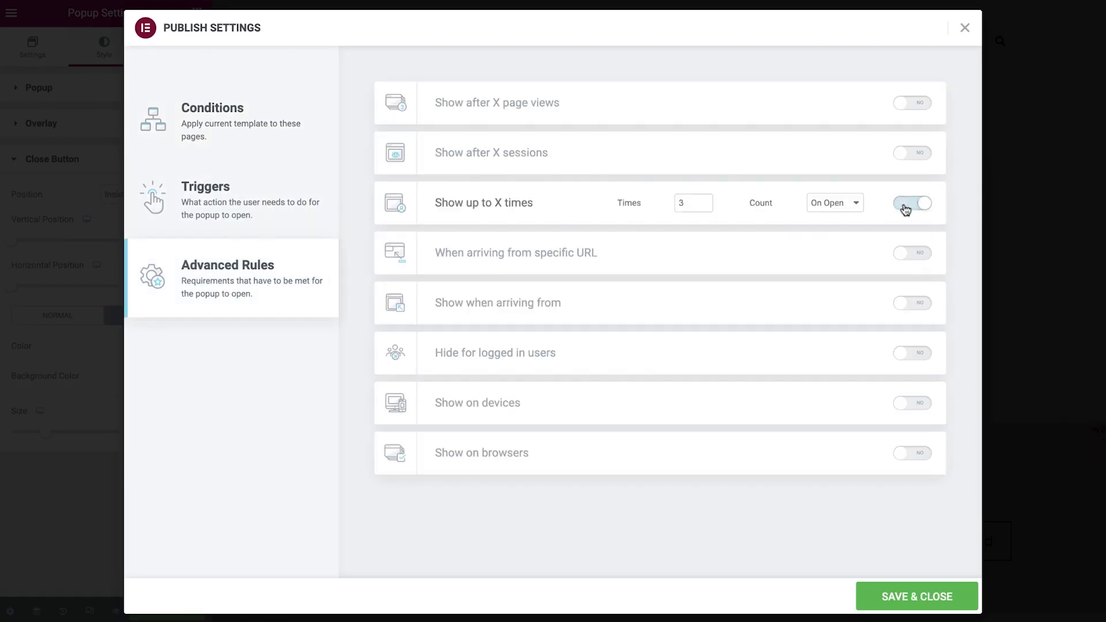
pyautogui.click(903, 595)
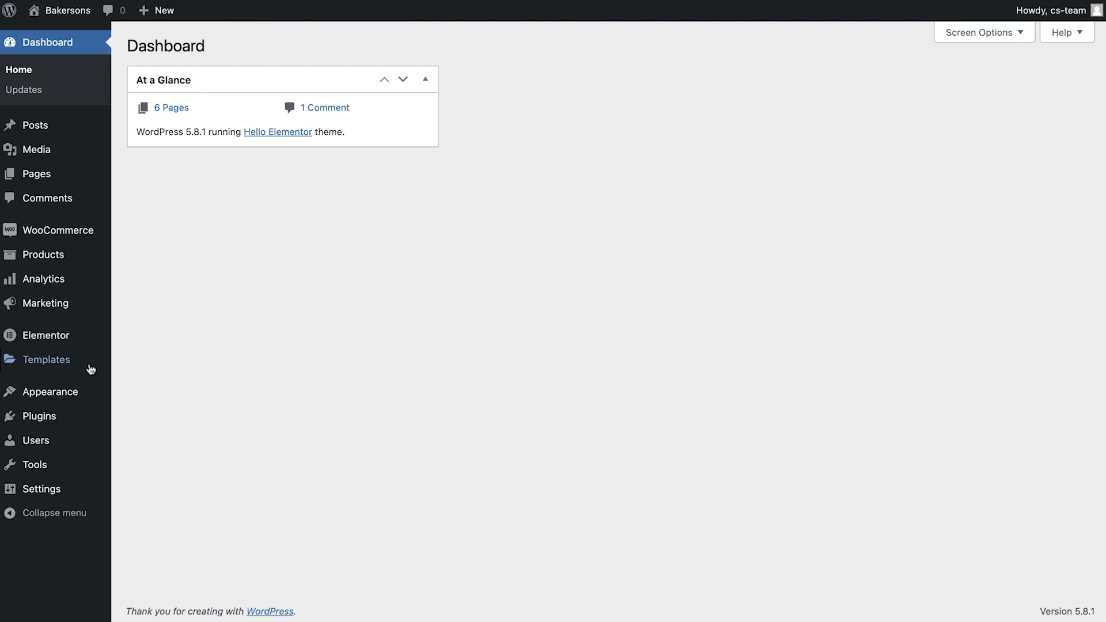
# From Templates > Popups, create a popup template named 'Weekly Offers' in the editor
pyautogui.moveTo(86, 370)
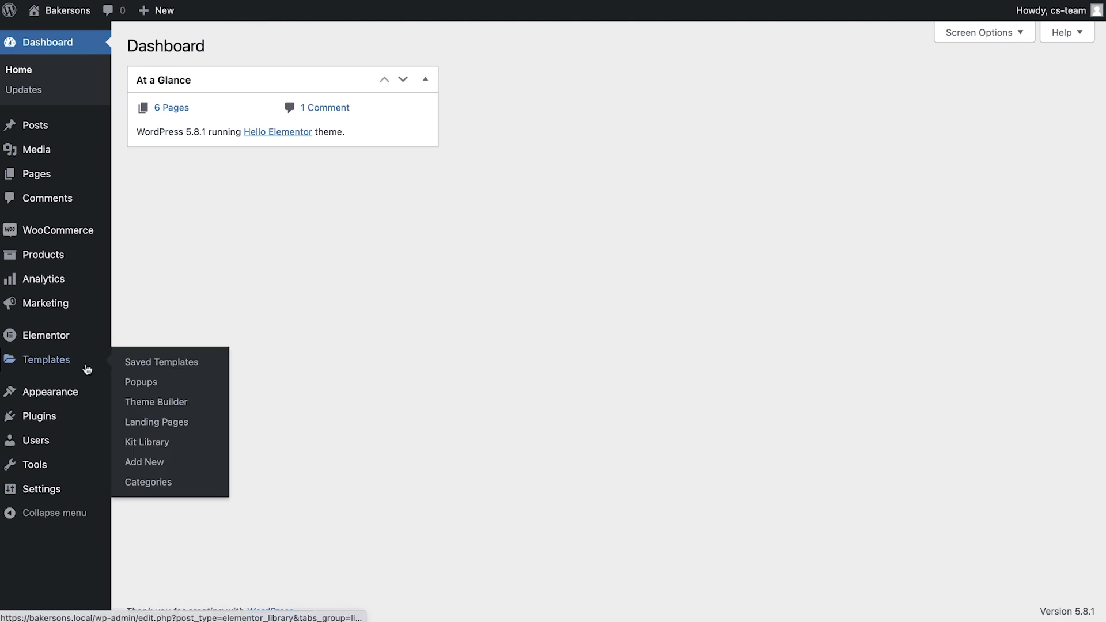
pyautogui.click(141, 383)
pyautogui.click(615, 326)
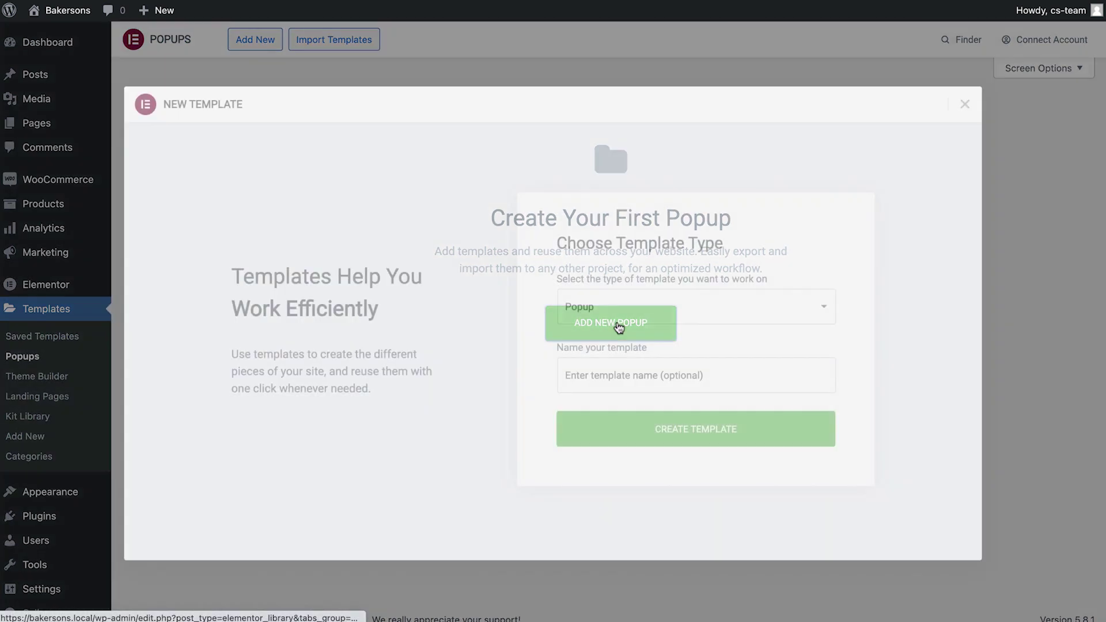
pyautogui.click(606, 377)
pyautogui.write('Weekly Offers')
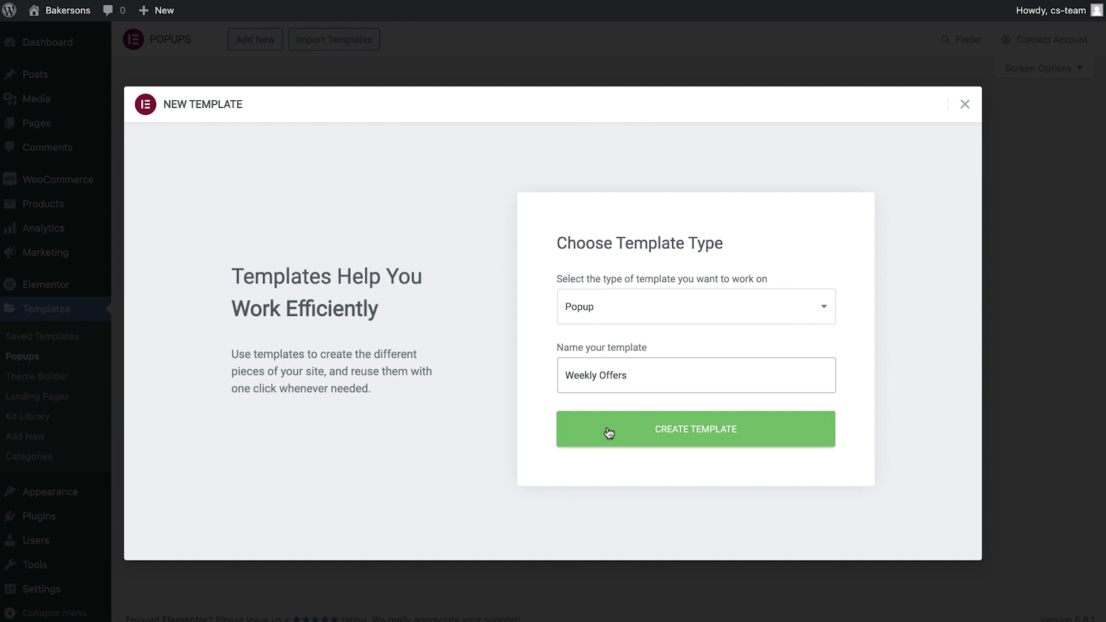
pyautogui.click(608, 433)
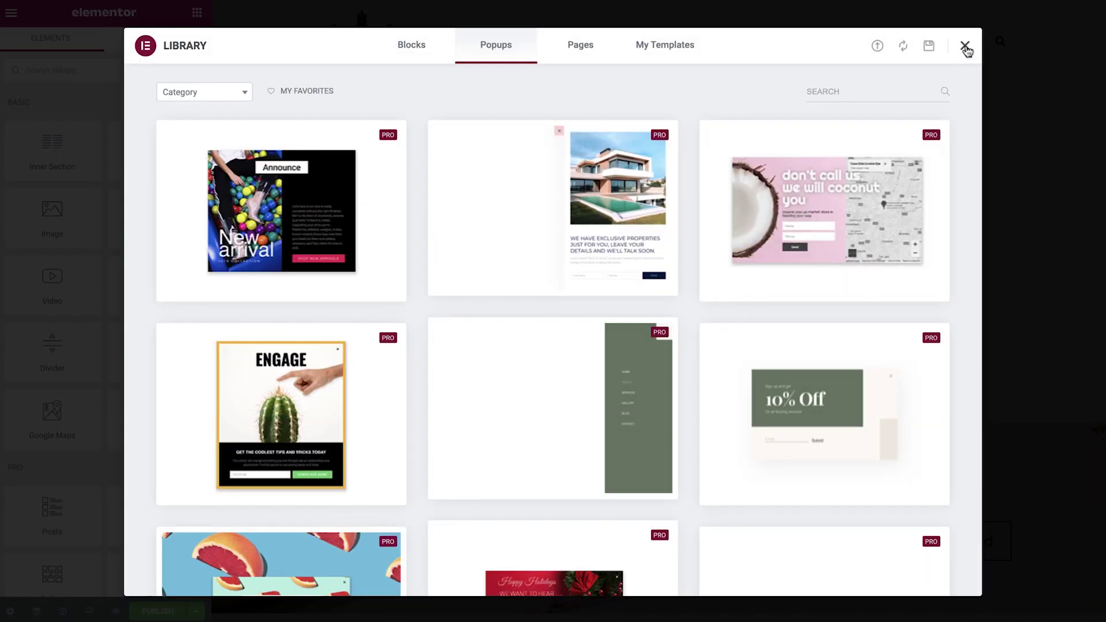
# Close the library and set the popup width to 70 VW
pyautogui.click(966, 46)
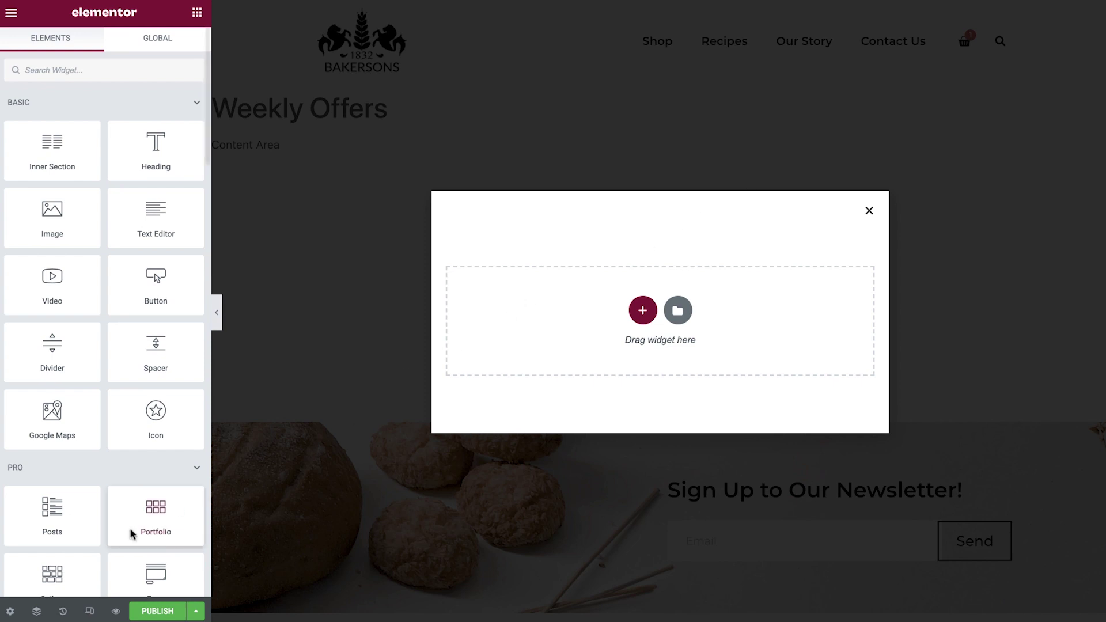
pyautogui.click(13, 612)
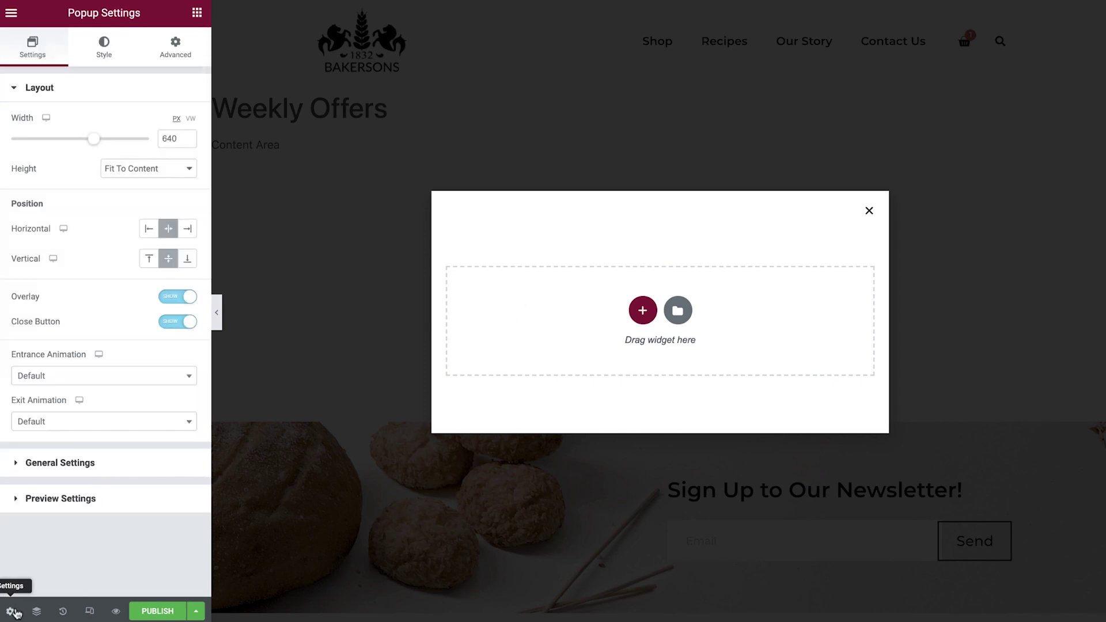
pyautogui.click(190, 119)
pyautogui.doubleClick(169, 139)
pyautogui.write('70')
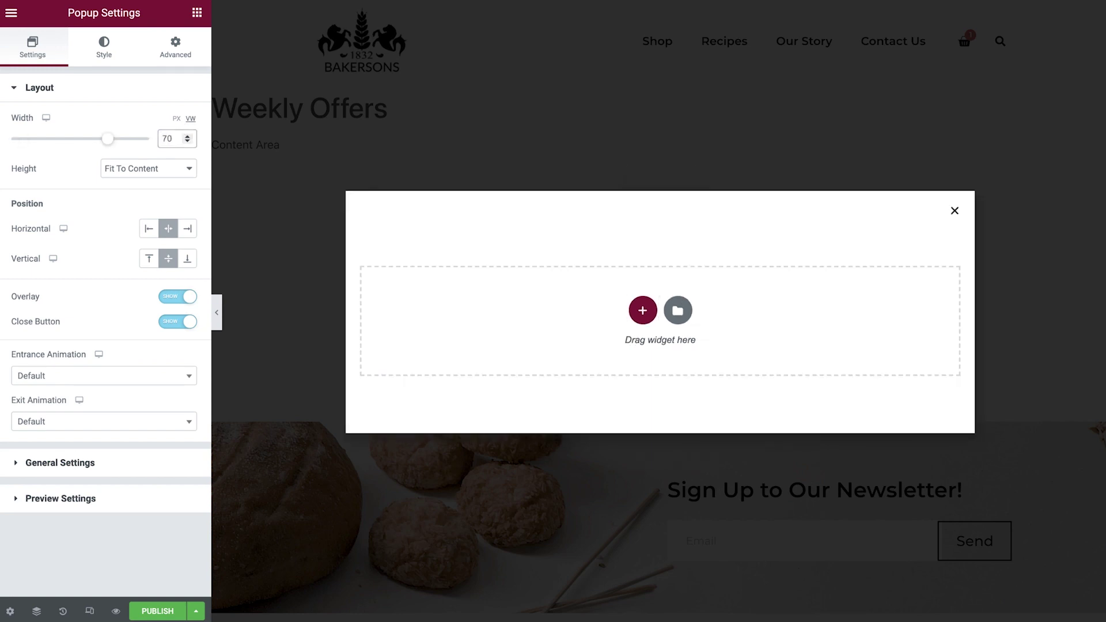
# Give the popup a Fade In entrance and a Fade Out exit animation
pyautogui.click(187, 377)
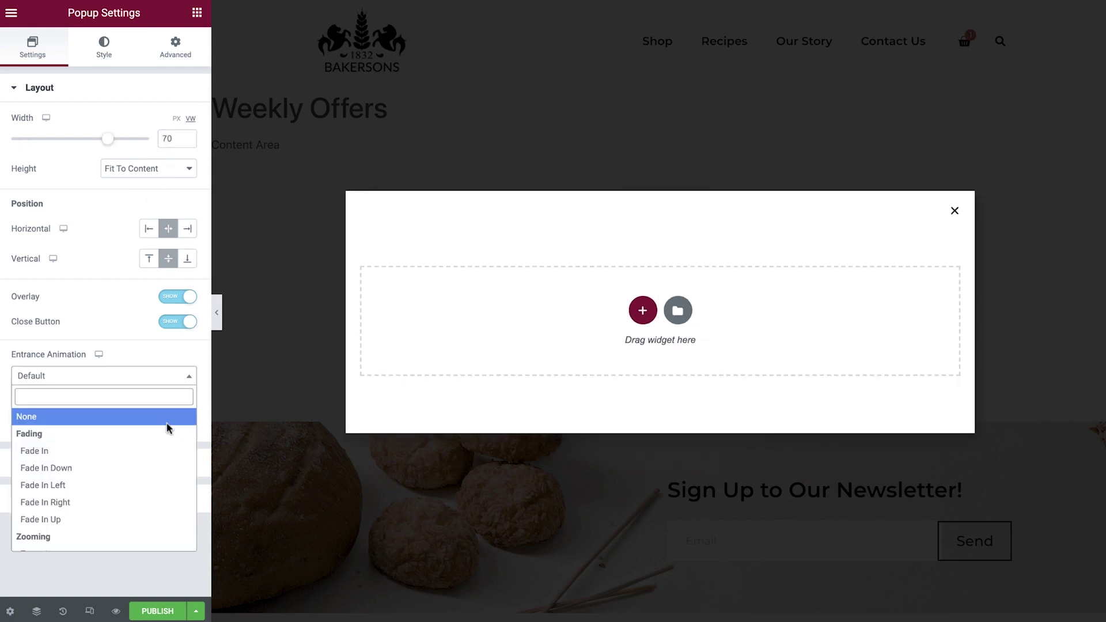
pyautogui.click(161, 451)
pyautogui.click(185, 424)
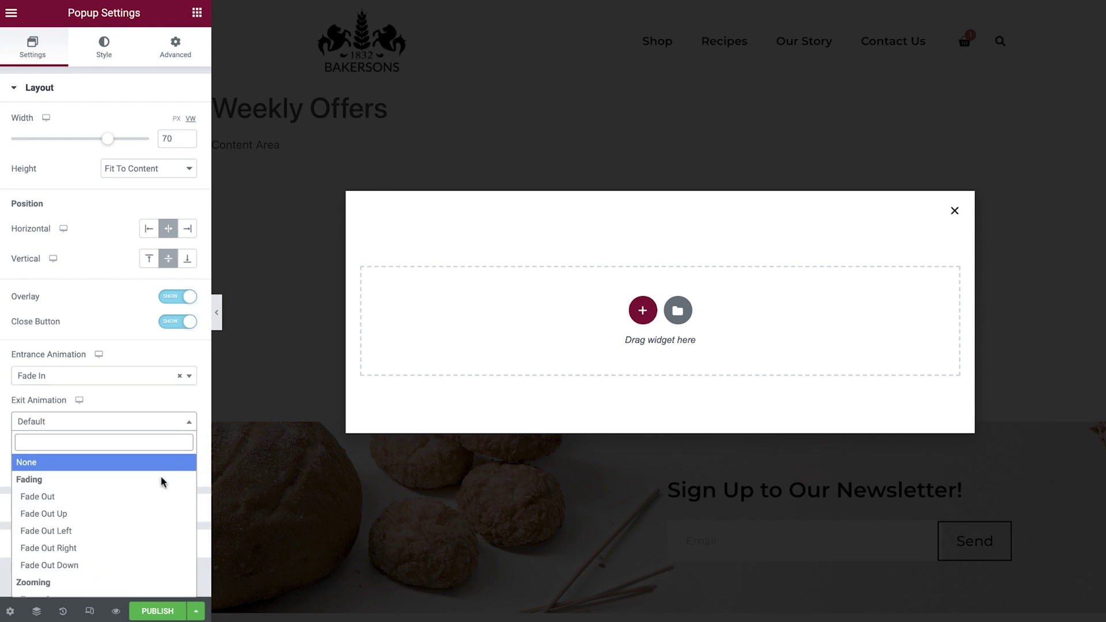
pyautogui.click(155, 495)
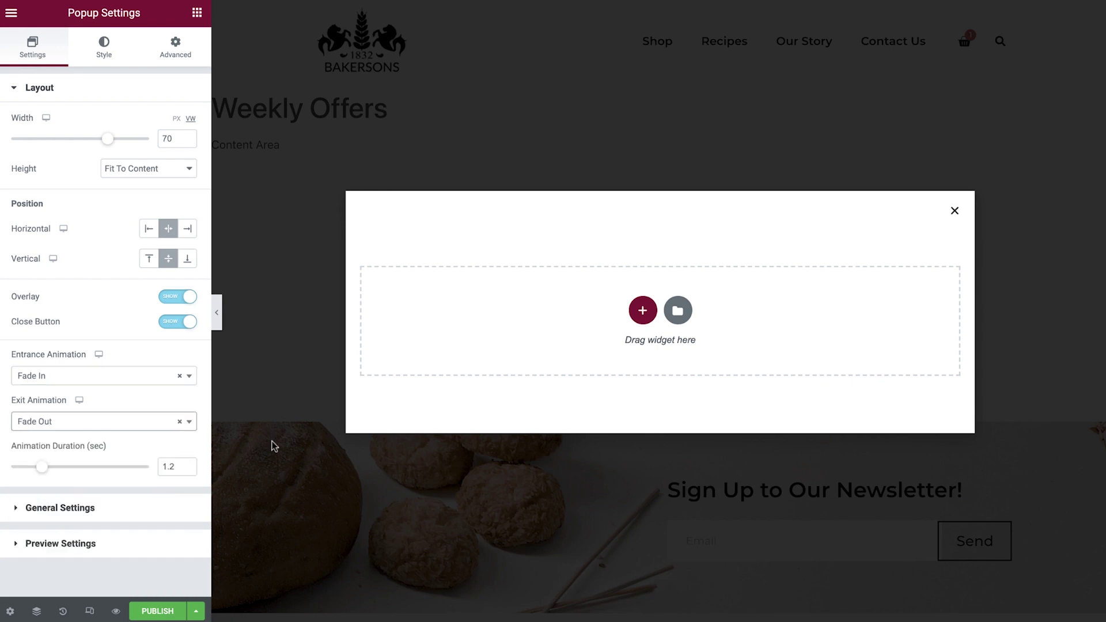
pyautogui.click(642, 311)
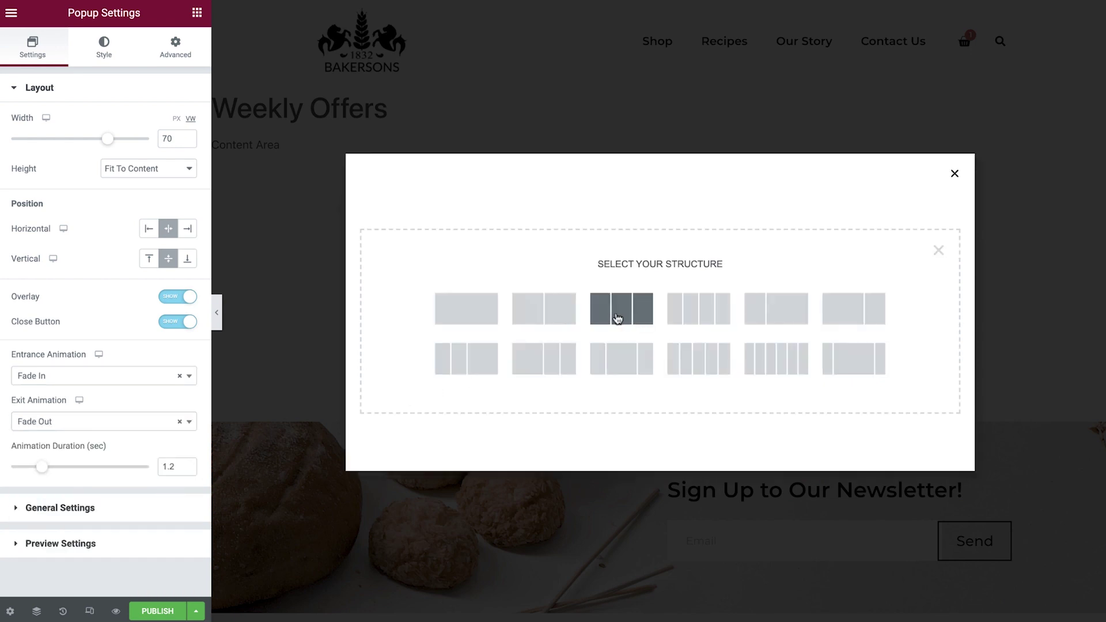
# Insert a two-column section with Full Width content width
pyautogui.click(544, 312)
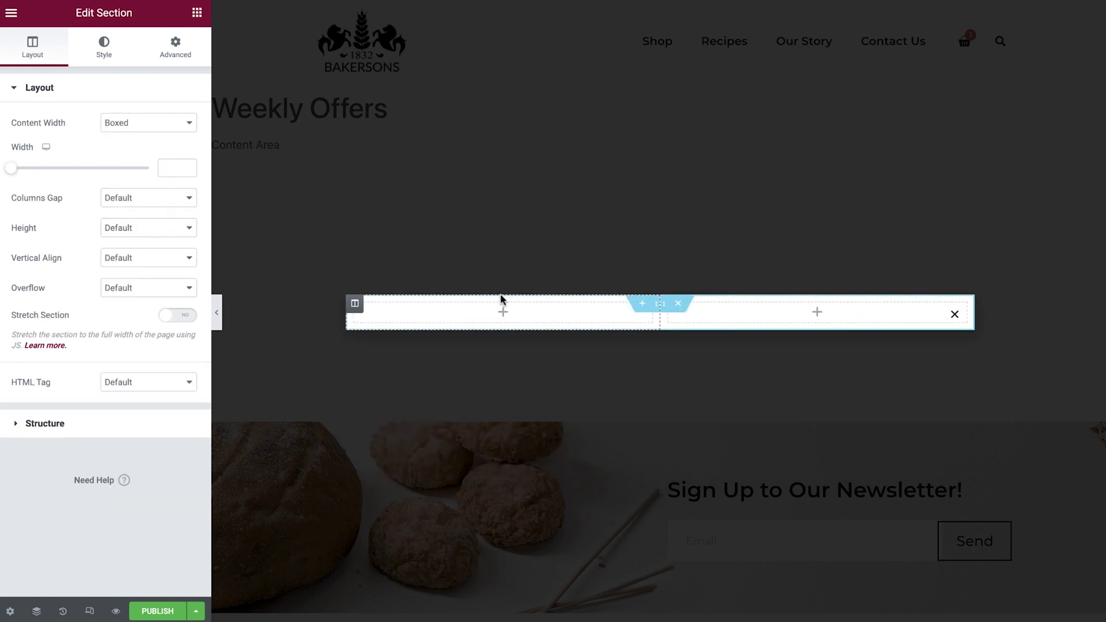
pyautogui.click(149, 123)
pyautogui.click(156, 139)
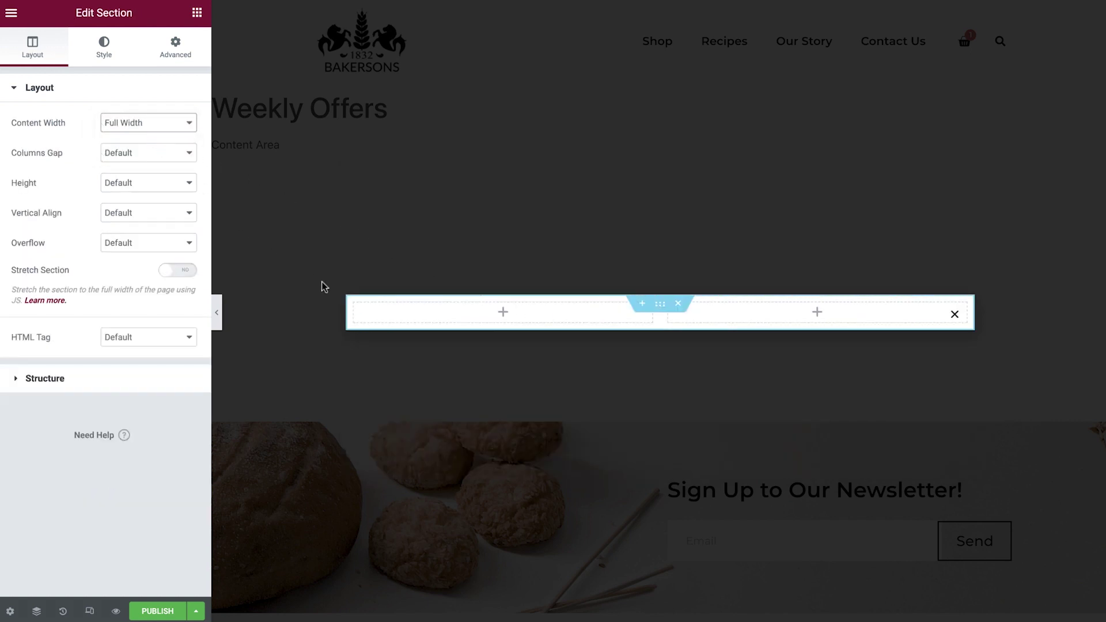
# Give the left column 15% padding and drop a Heading widget into it
pyautogui.click(355, 303)
pyautogui.click(173, 50)
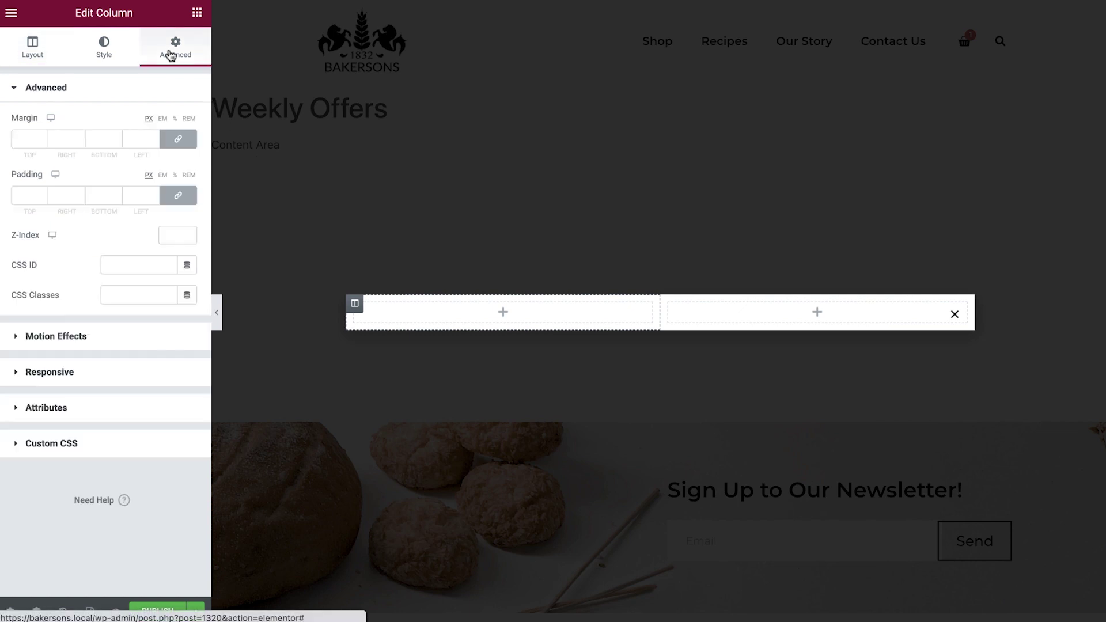
pyautogui.click(175, 175)
pyautogui.click(137, 196)
pyautogui.write('15')
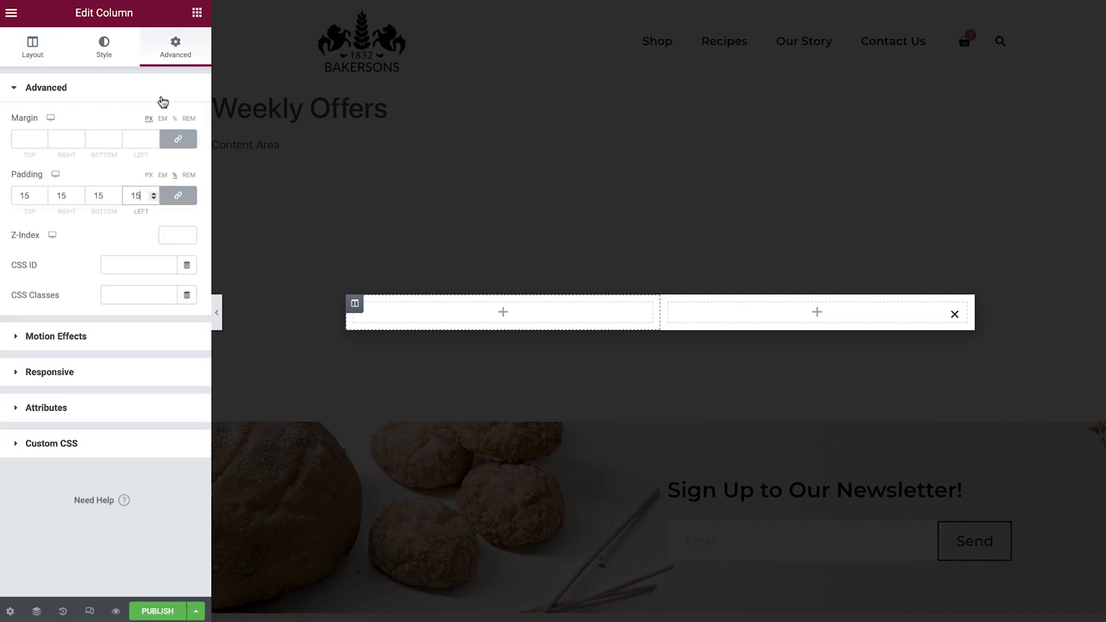
pyautogui.click(197, 12)
pyautogui.moveTo(174, 154); pyautogui.dragTo(478, 313)
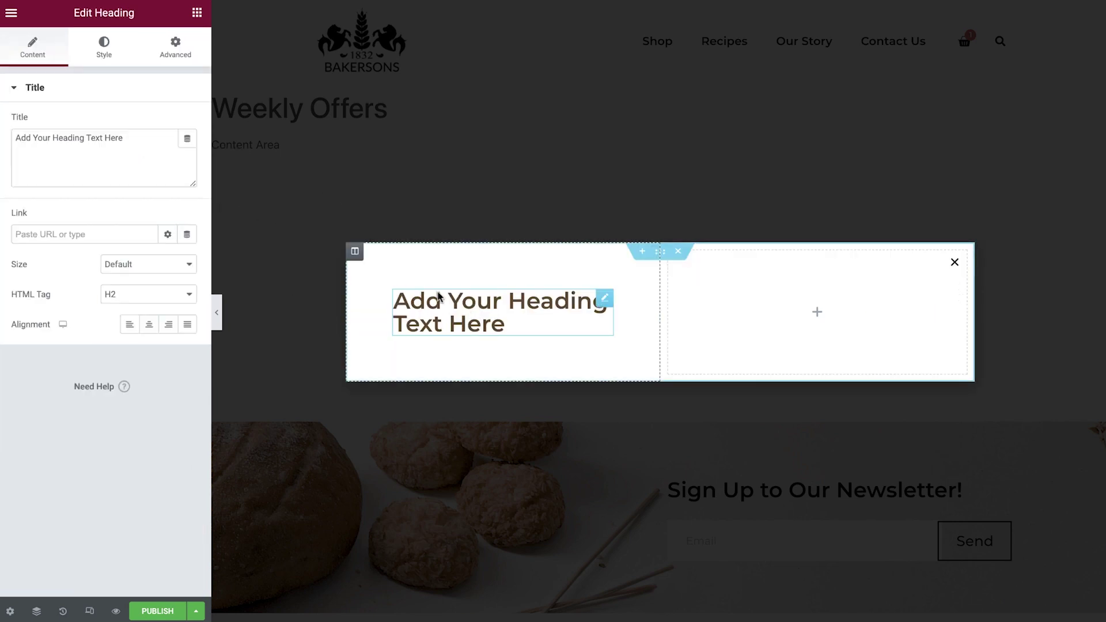
# Make the heading read 'Our Weekly Offer', centred, in the Secondary global font
pyautogui.click(151, 166)
pyautogui.hotkey('ctrl', 'a')
pyautogui.write('Our Weekly Offer')
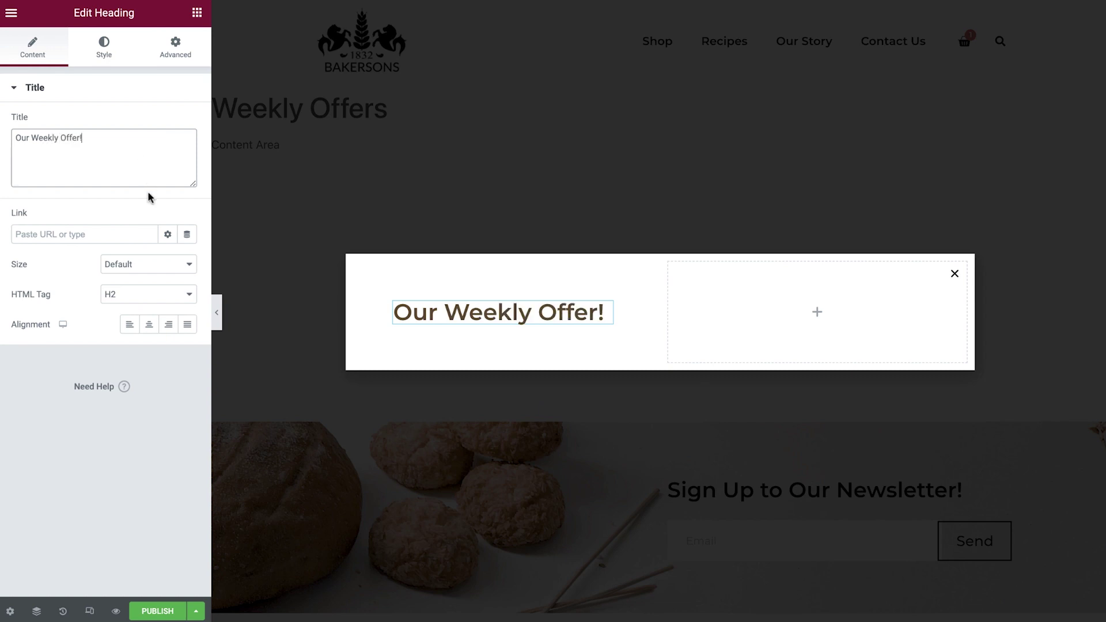
pyautogui.click(149, 325)
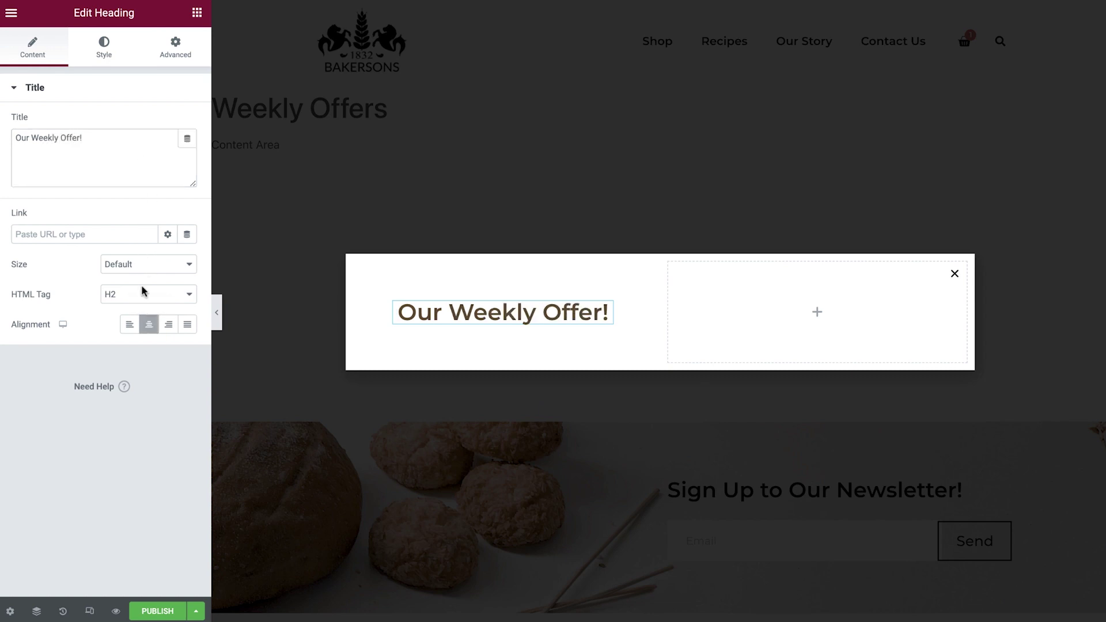
pyautogui.click(112, 63)
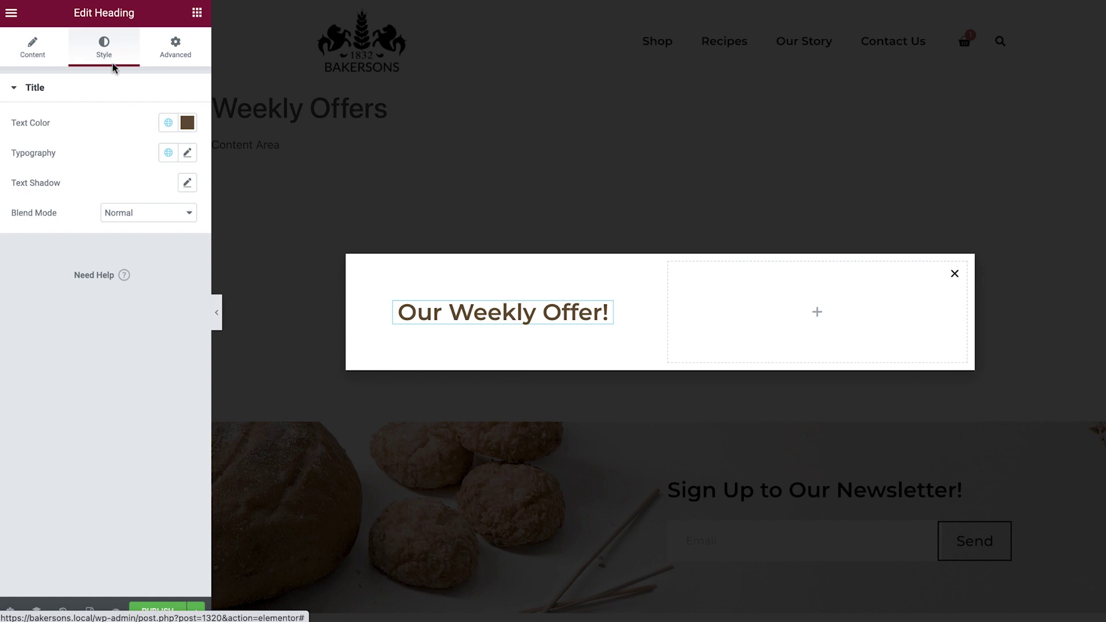
pyautogui.click(167, 153)
pyautogui.click(112, 333)
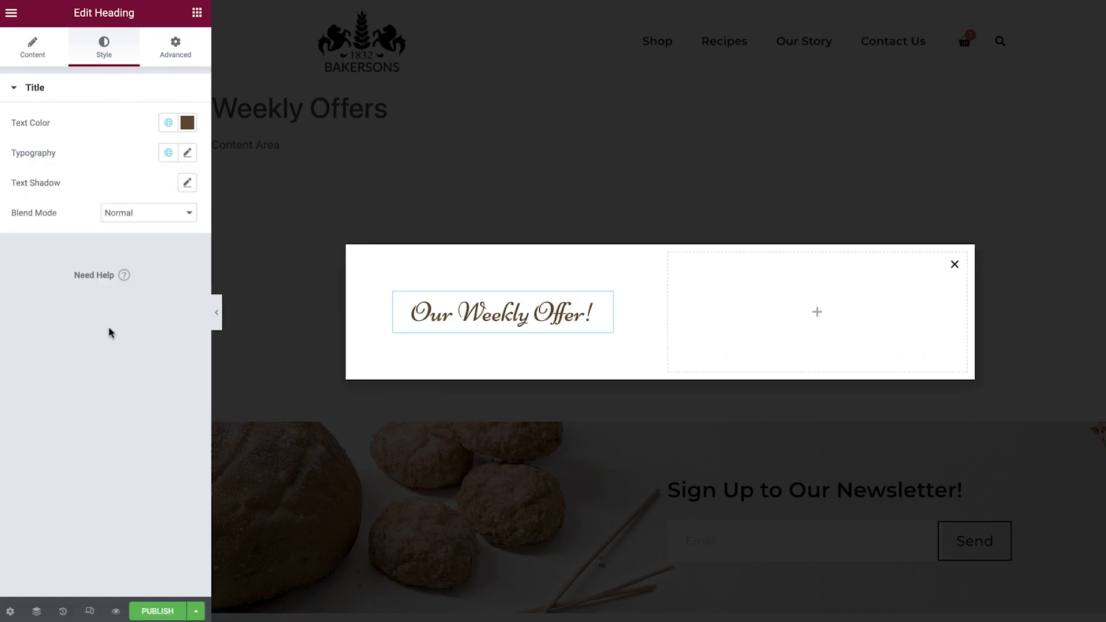
# Add an image below the heading and another heading under it
pyautogui.click(196, 13)
pyautogui.moveTo(92, 203); pyautogui.dragTo(412, 298)
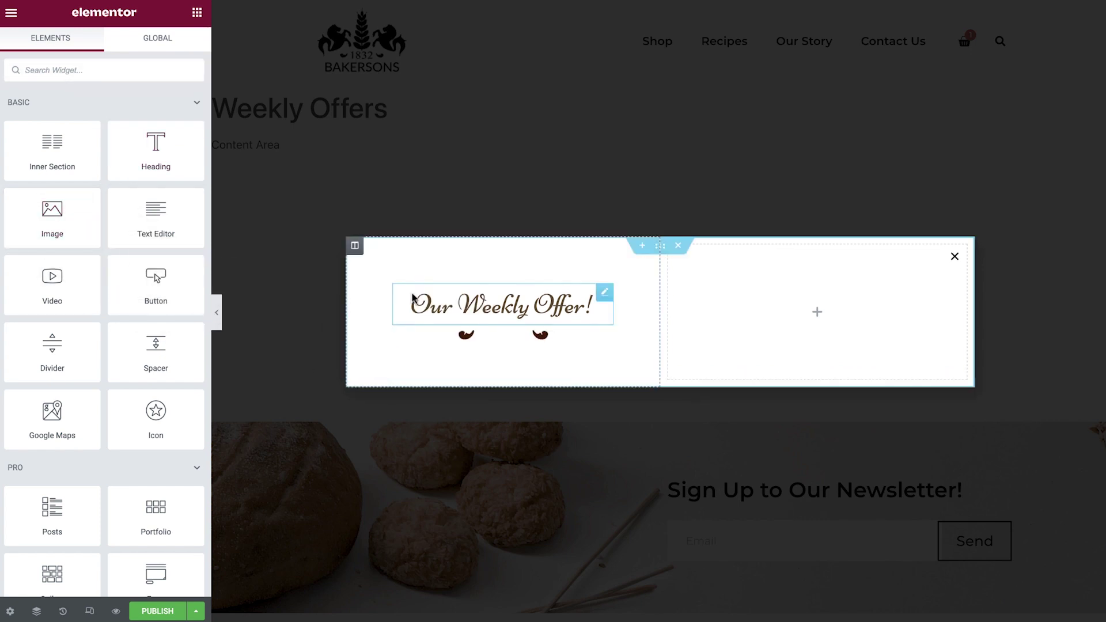
pyautogui.moveTo(182, 171); pyautogui.dragTo(489, 340)
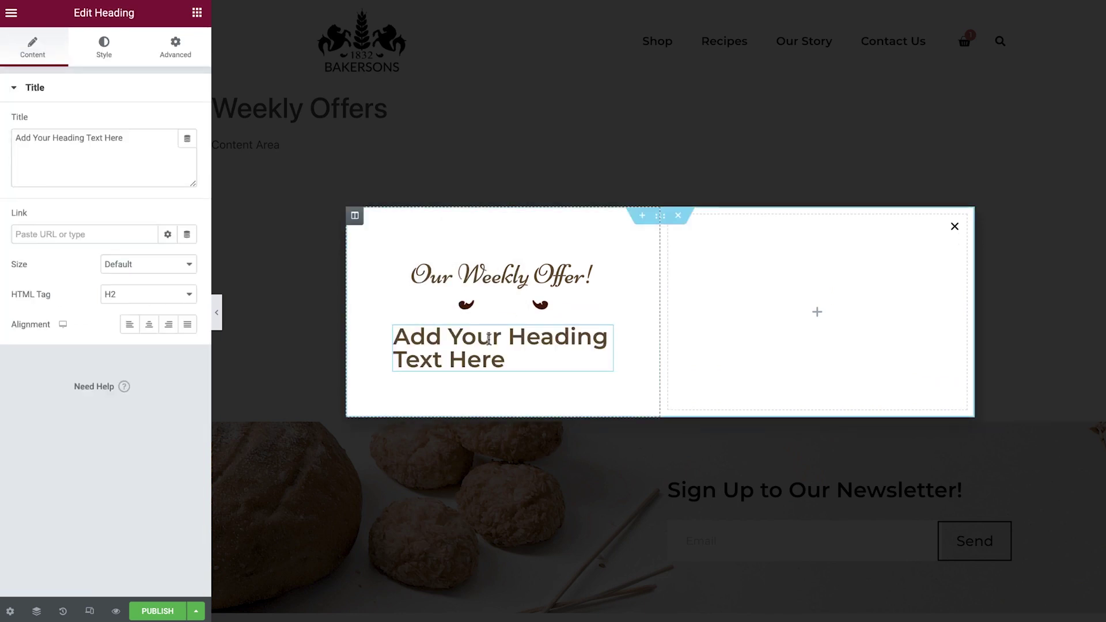
# Set the new heading's title to the Product Title tag for Butter Cookies
pyautogui.click(186, 140)
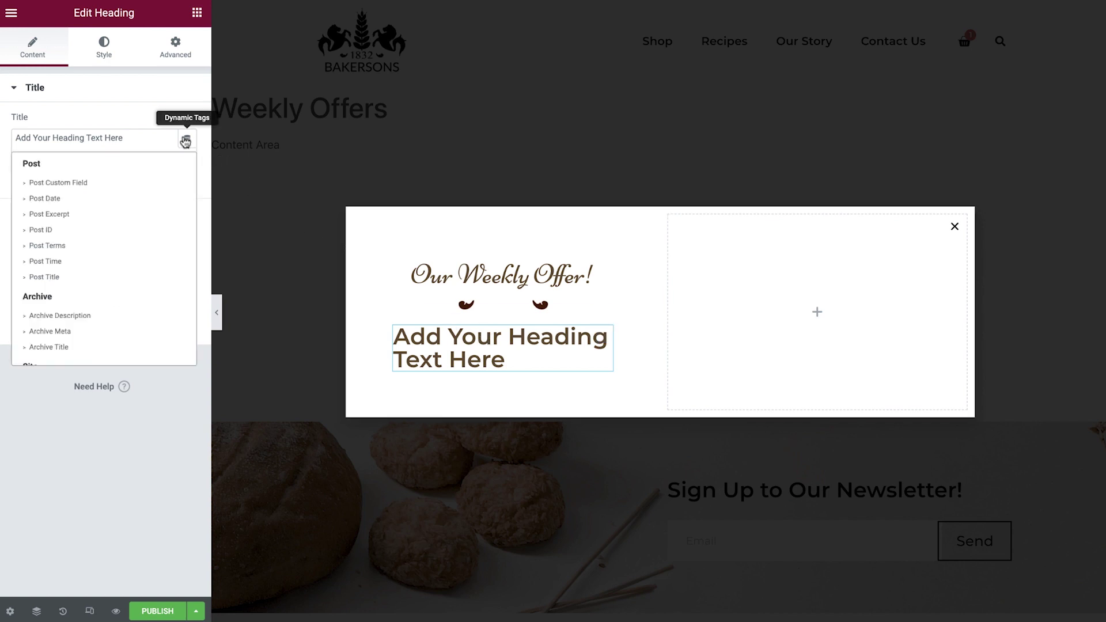
pyautogui.scroll(-5, 154, 198)
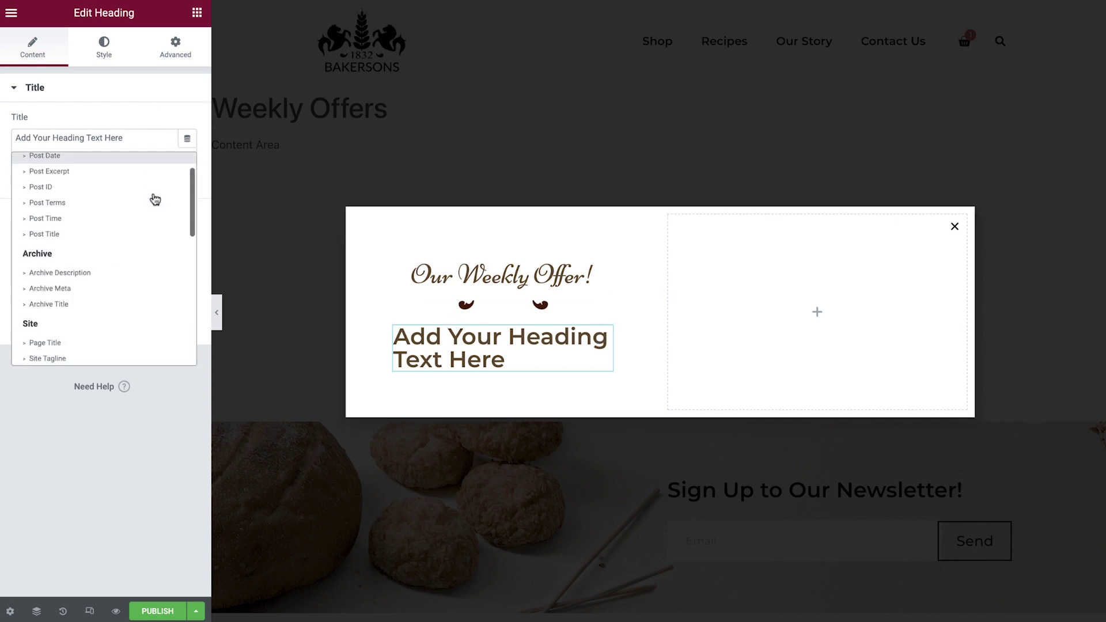
pyautogui.scroll(-3, 156, 199)
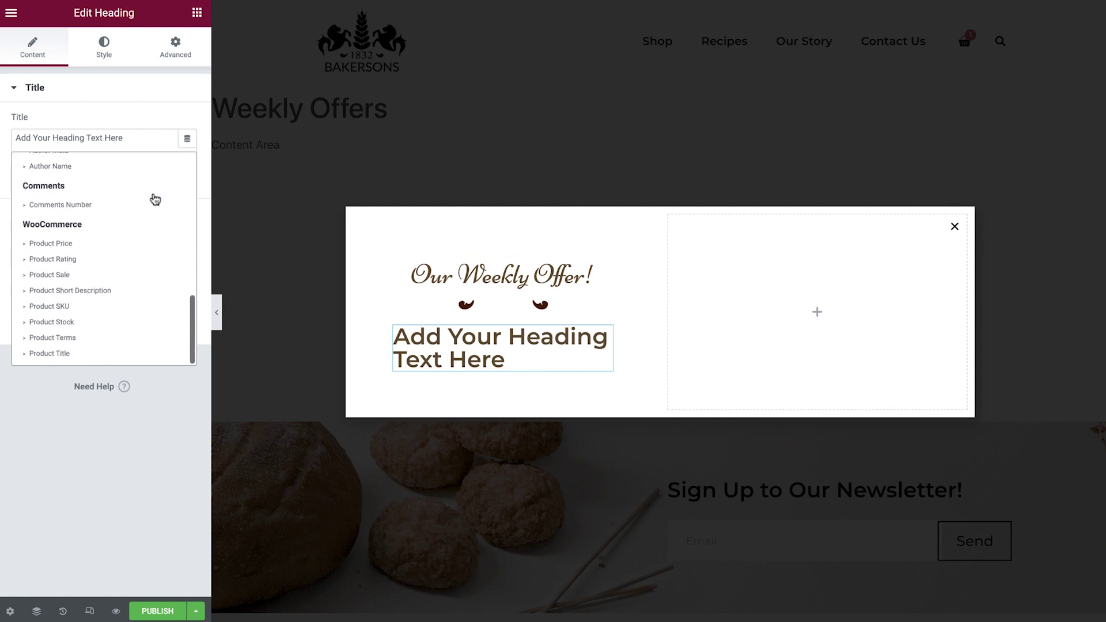
pyautogui.click(132, 354)
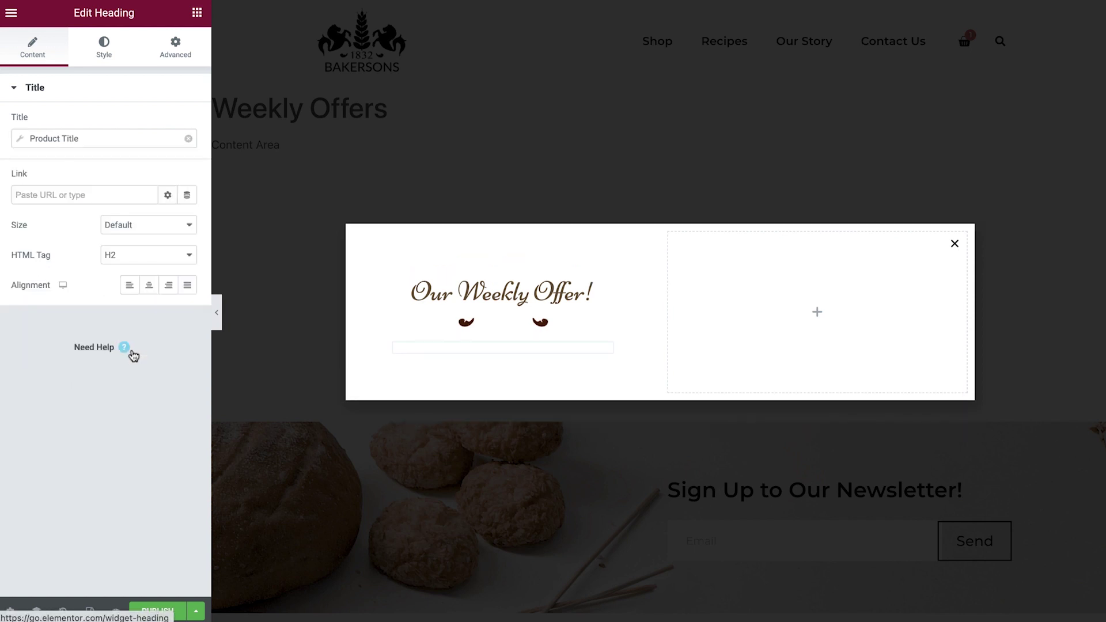
pyautogui.click(23, 140)
pyautogui.click(112, 219)
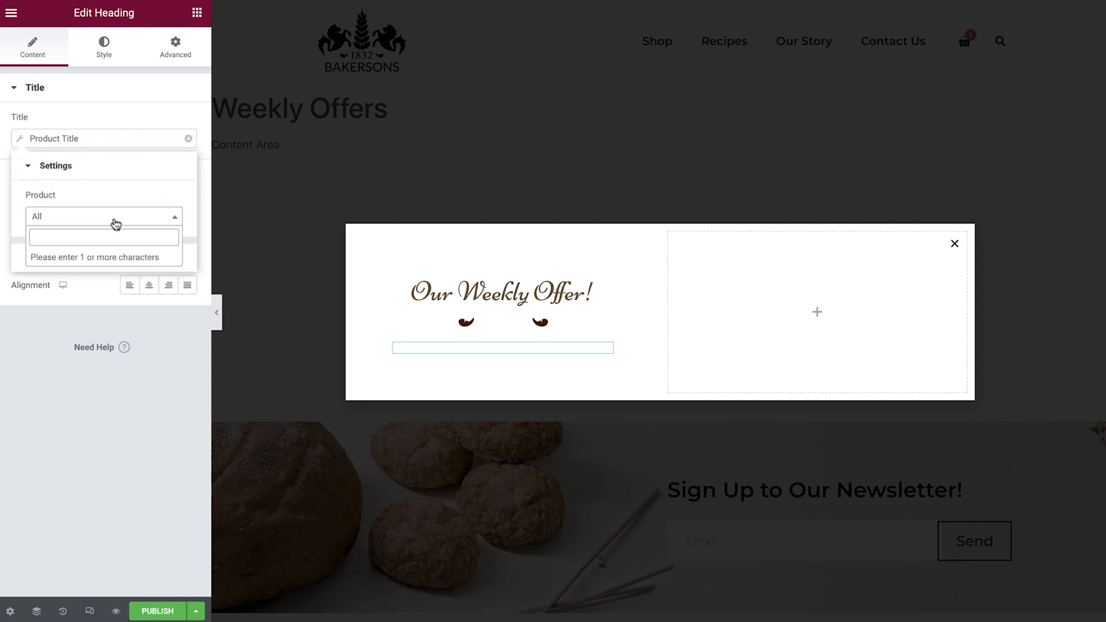
pyautogui.write('cookies')
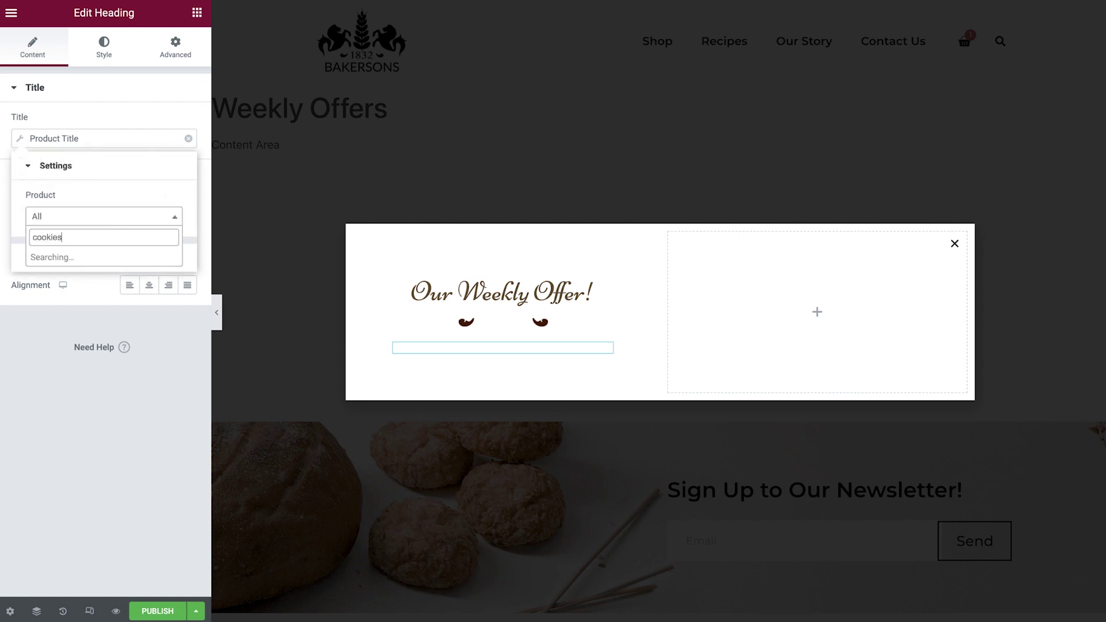
pyautogui.click(117, 257)
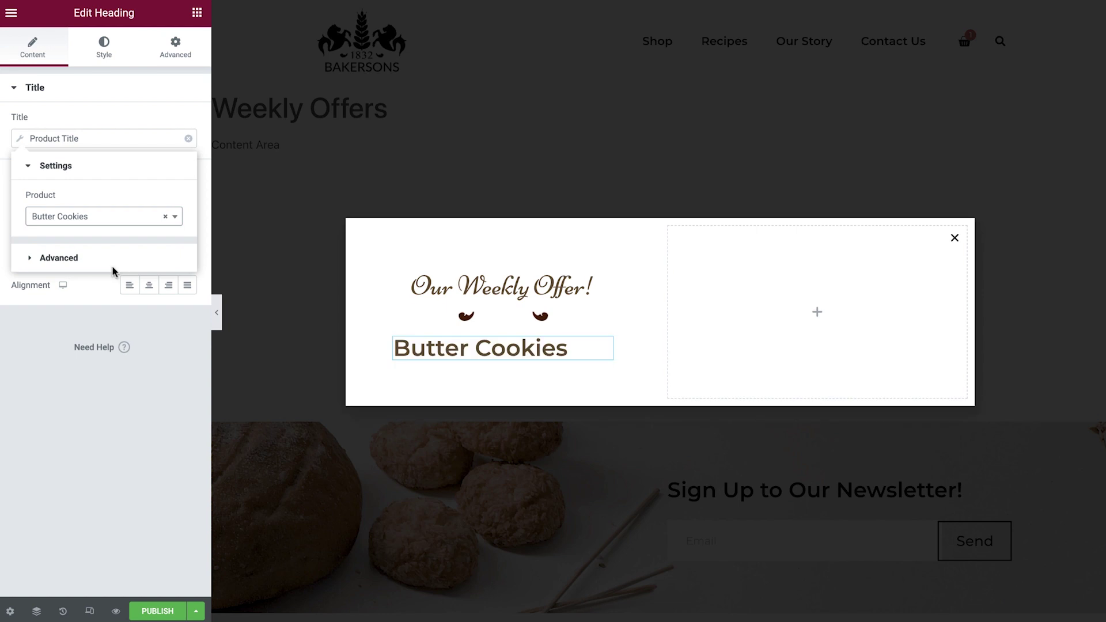
pyautogui.click(85, 319)
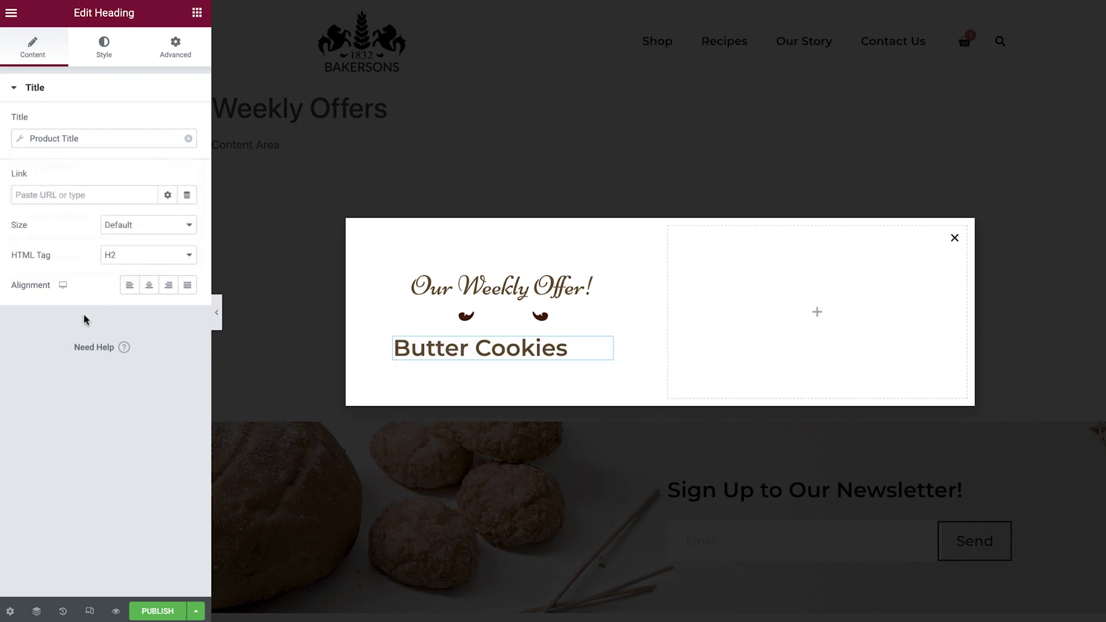
# Centre the Butter Cookies heading, colour it black Secondary, with 10 top and bottom padding
pyautogui.click(149, 288)
pyautogui.click(110, 57)
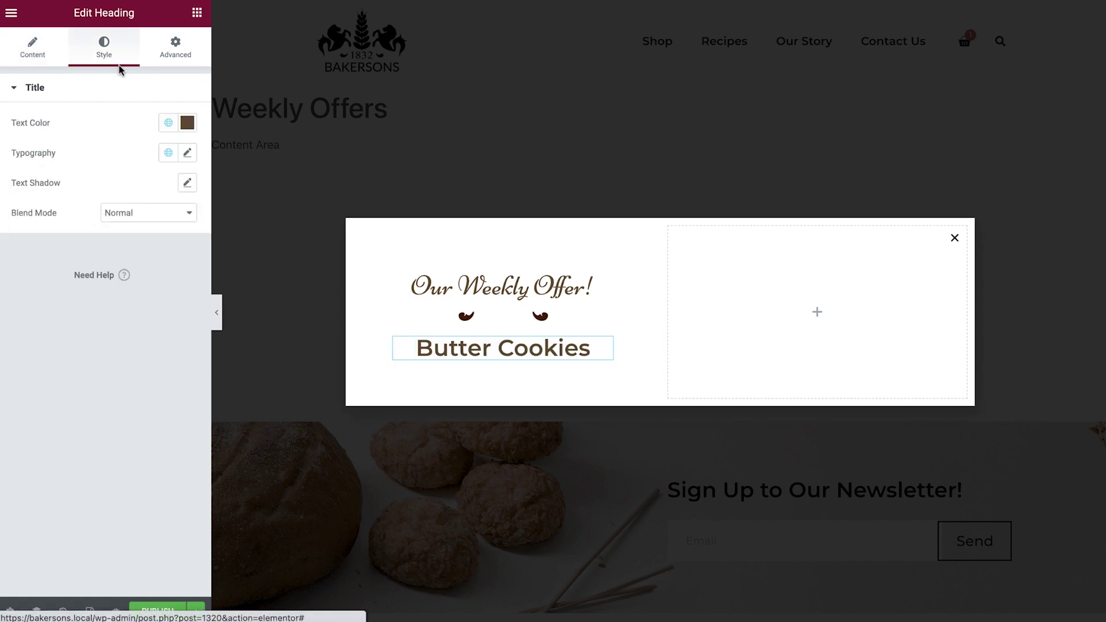
pyautogui.click(168, 122)
pyautogui.click(117, 213)
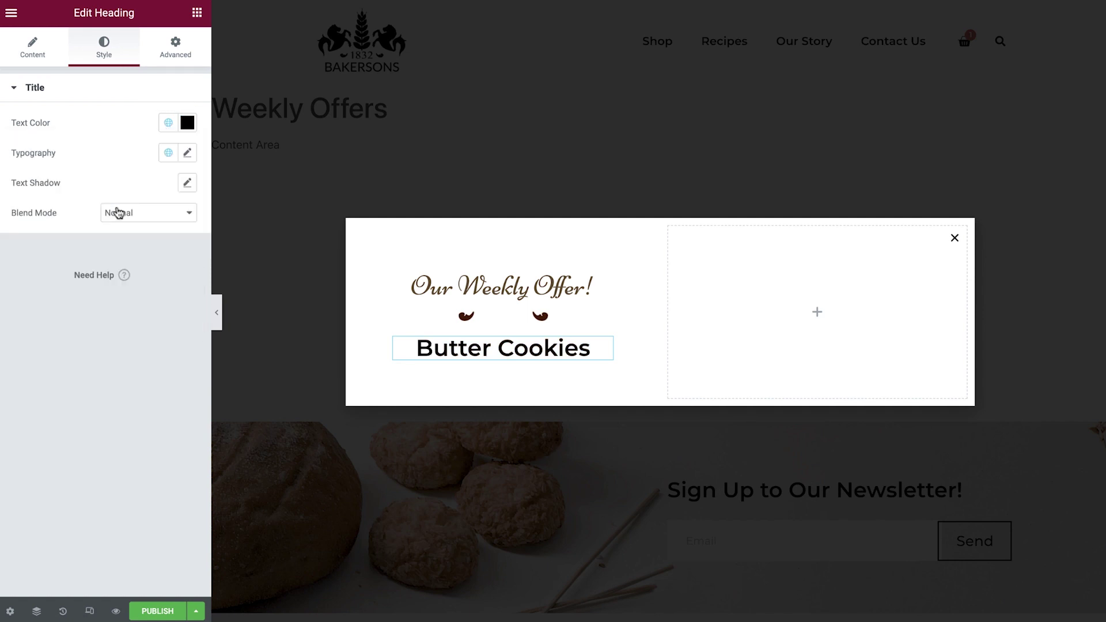
pyautogui.click(177, 53)
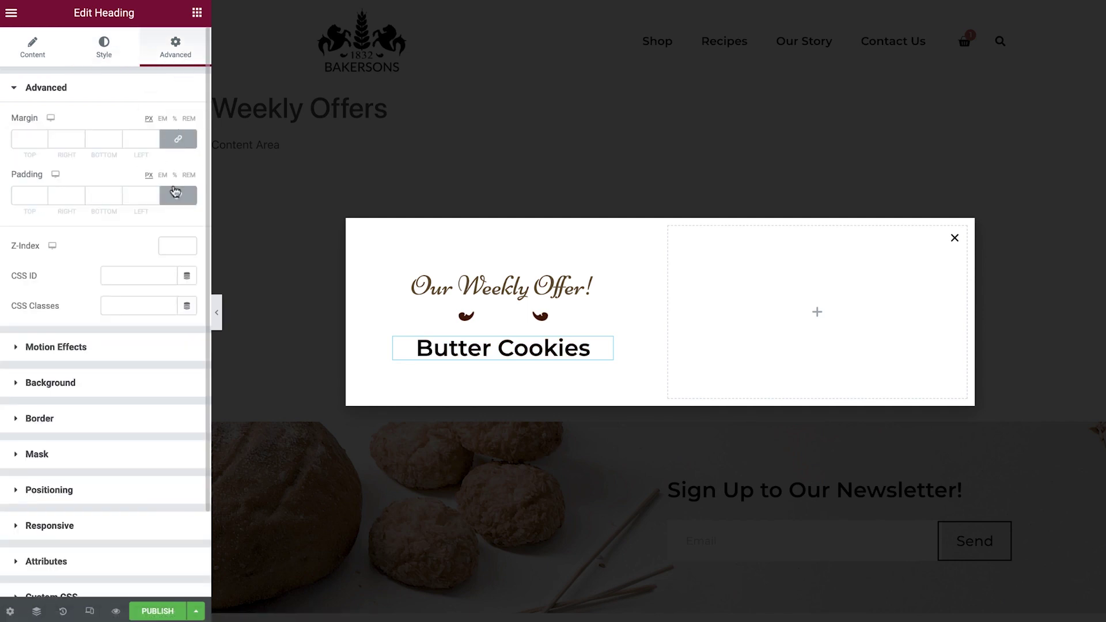
pyautogui.click(38, 195)
pyautogui.write('10')
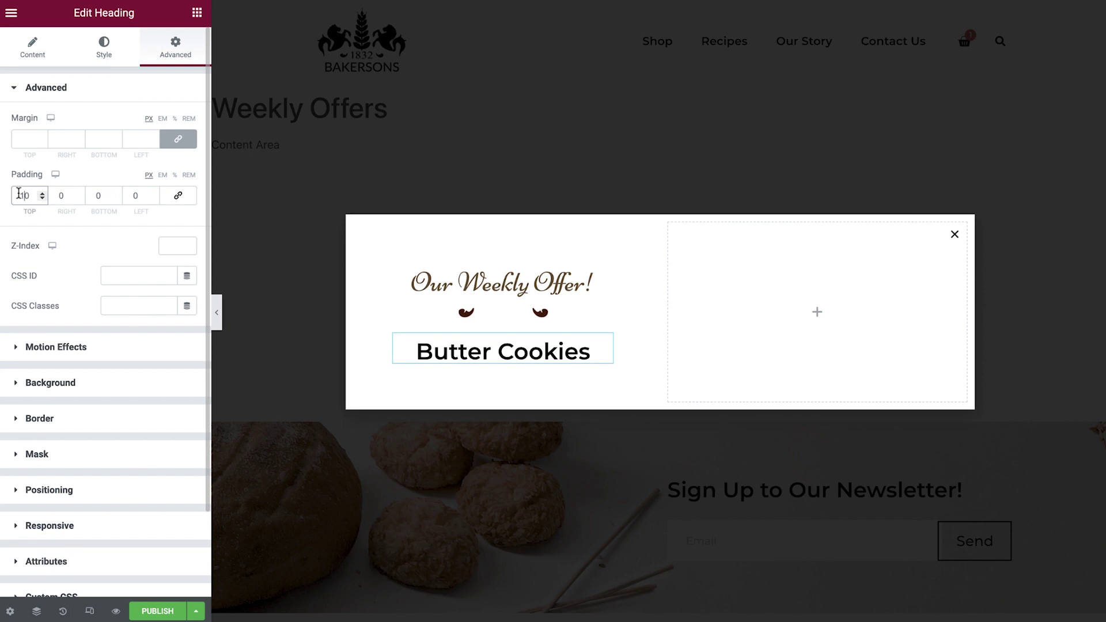
pyautogui.click(94, 196)
pyautogui.write('1')
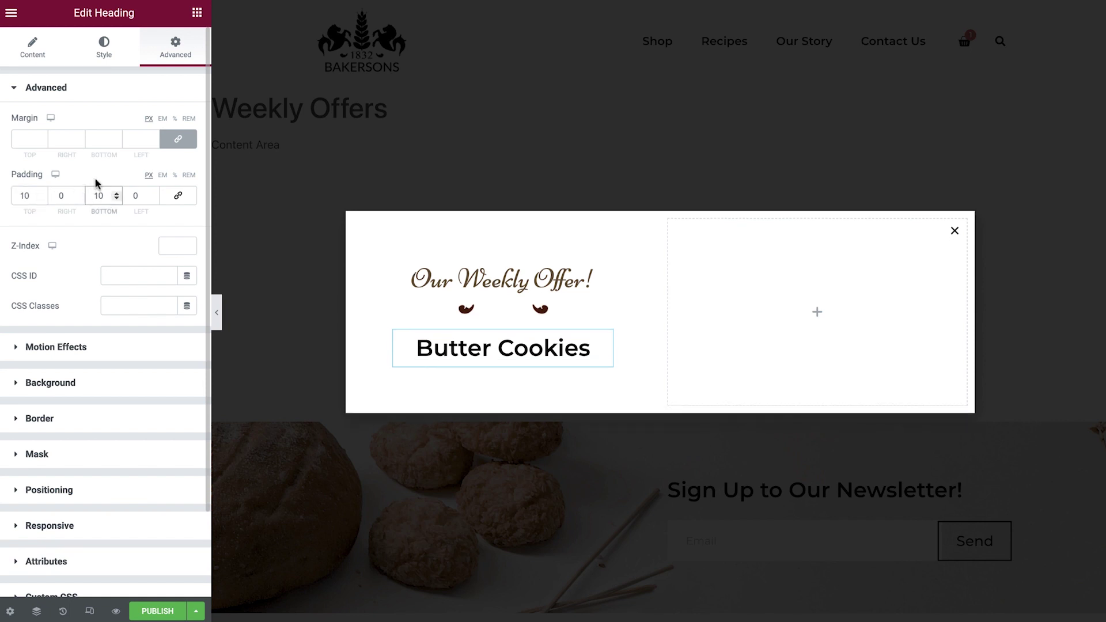
pyautogui.click(197, 12)
# Add a heading using the Product Price dynamic tag for Butter Cookies
pyautogui.moveTo(178, 163); pyautogui.dragTo(443, 363)
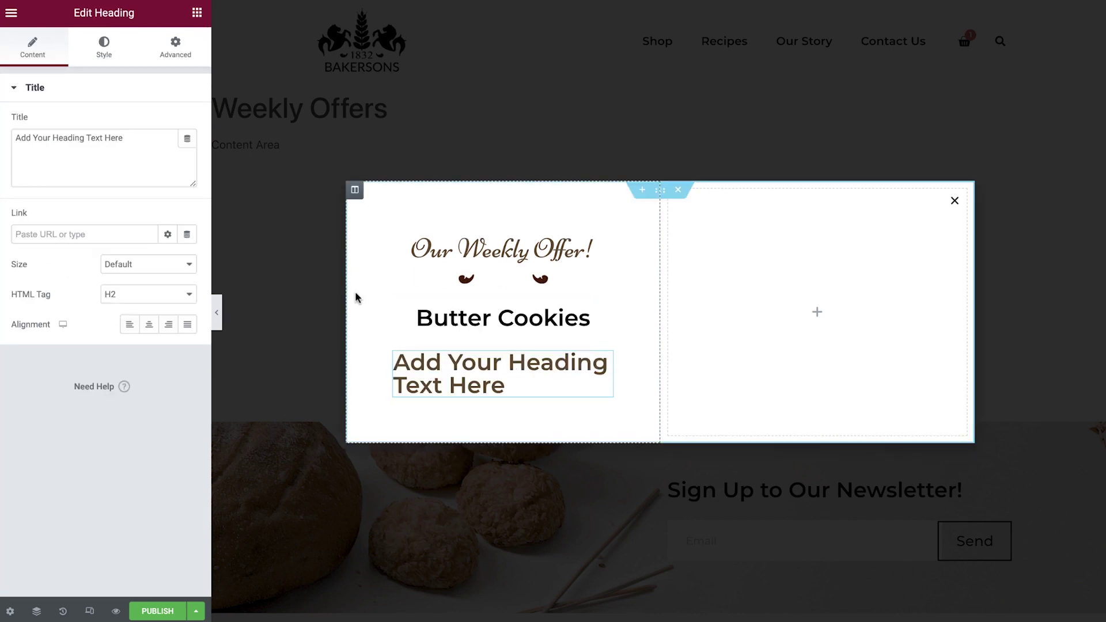
pyautogui.click(187, 140)
pyautogui.scroll(-10, 155, 234)
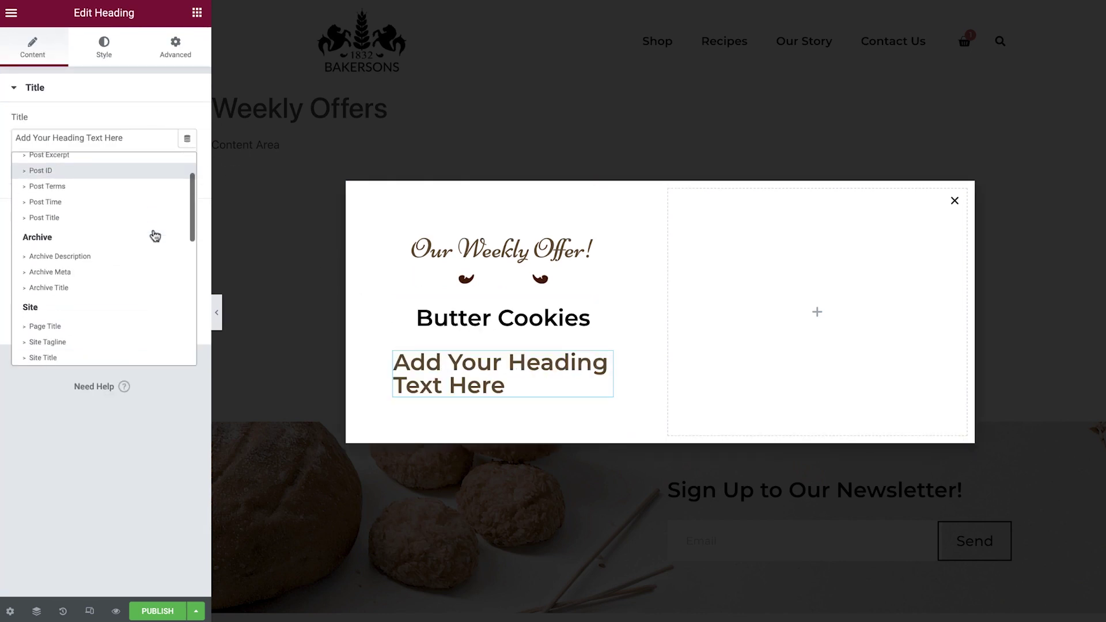
pyautogui.scroll(-4, 154, 234)
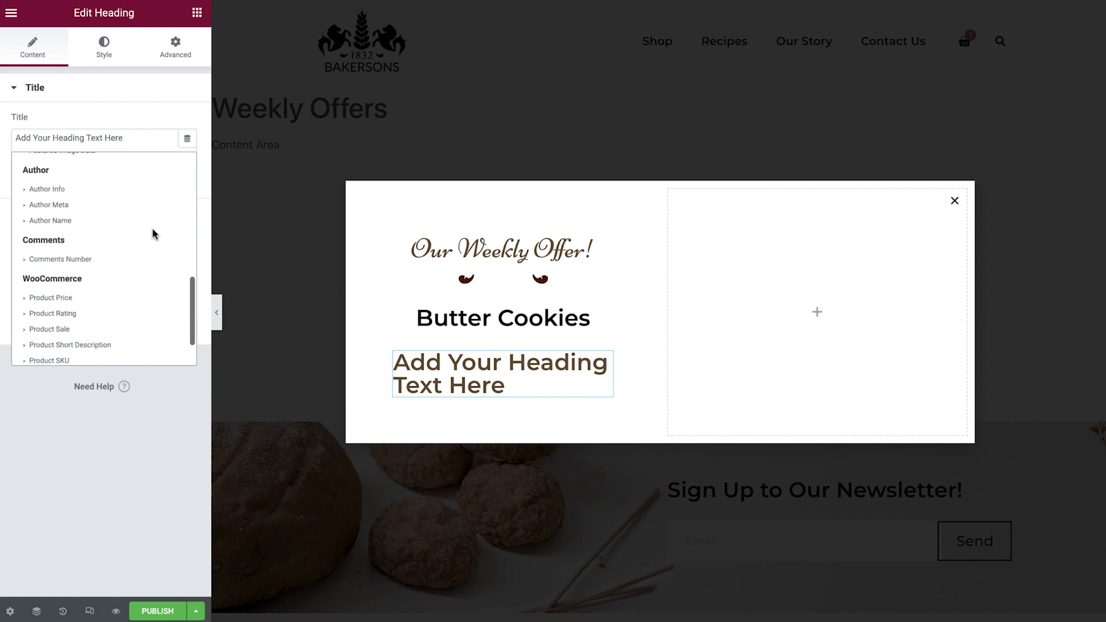
pyautogui.click(72, 246)
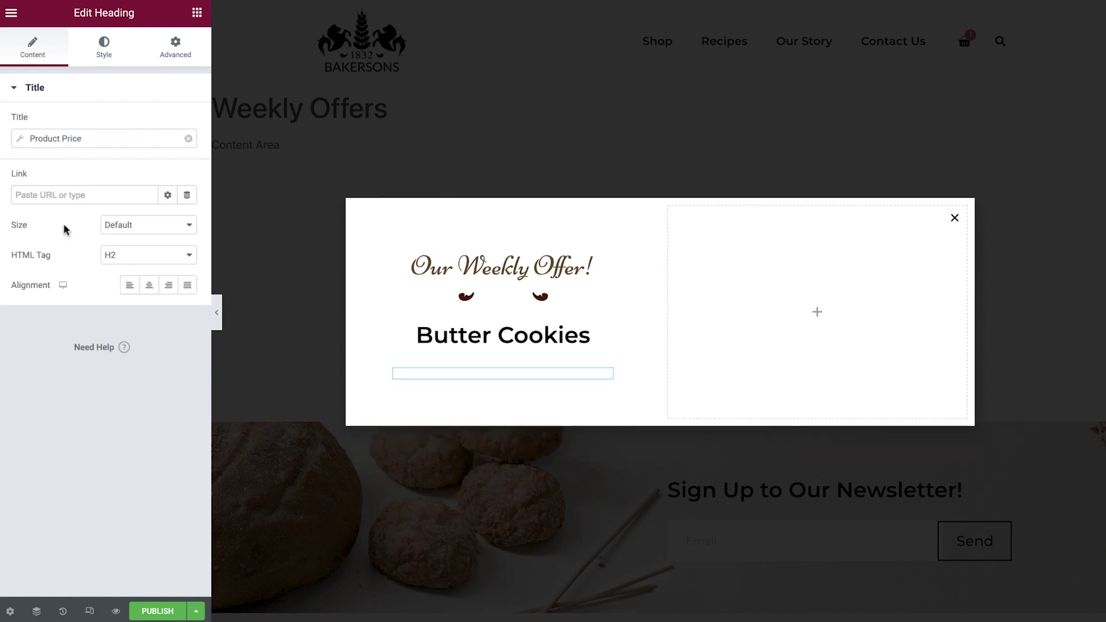
pyautogui.click(19, 141)
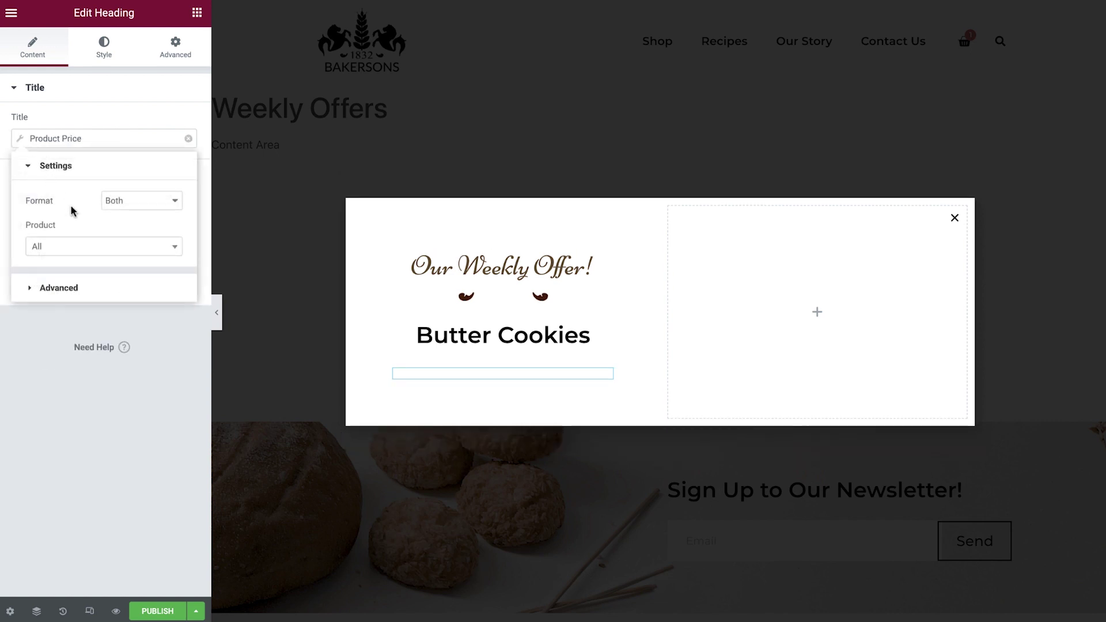
pyautogui.click(106, 246)
pyautogui.write('cookies')
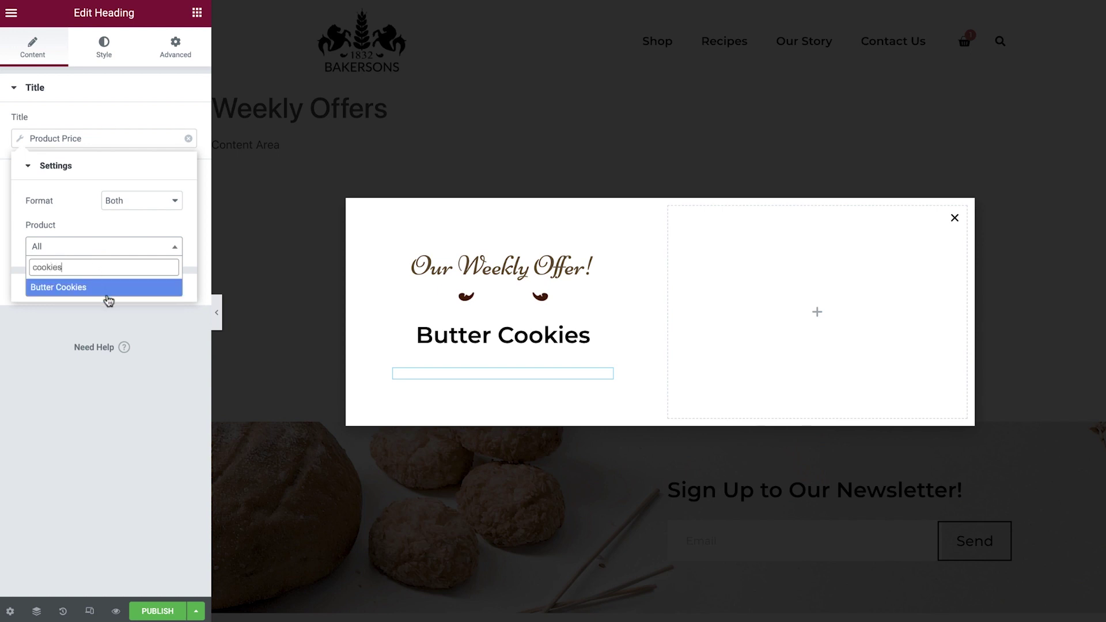
pyautogui.click(108, 288)
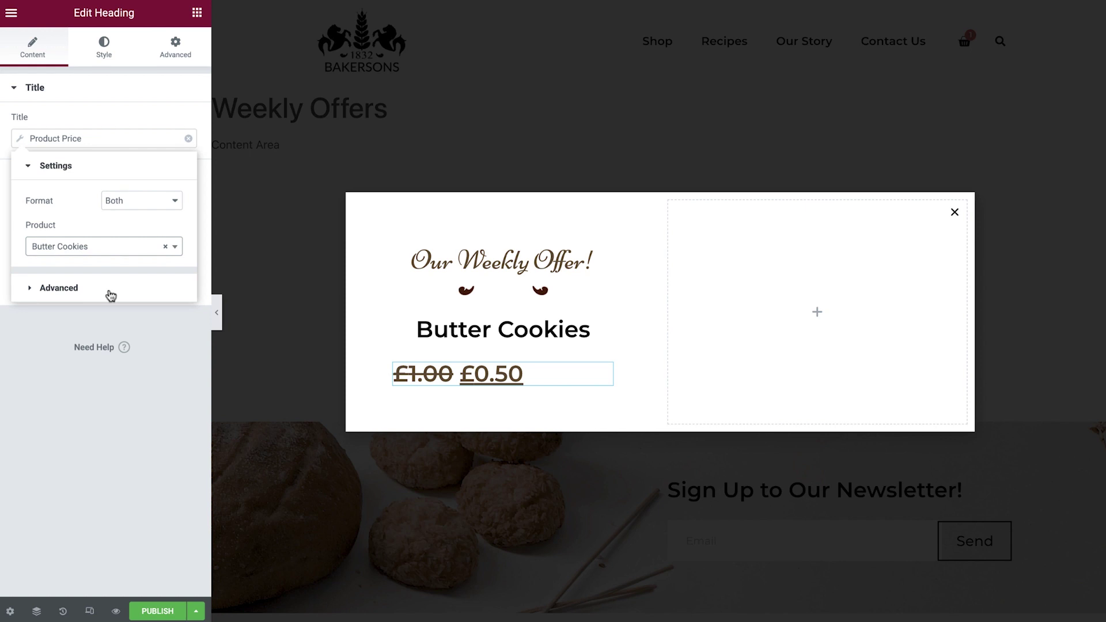
# Show only the sale price and append ' / per kg' after it
pyautogui.click(169, 206)
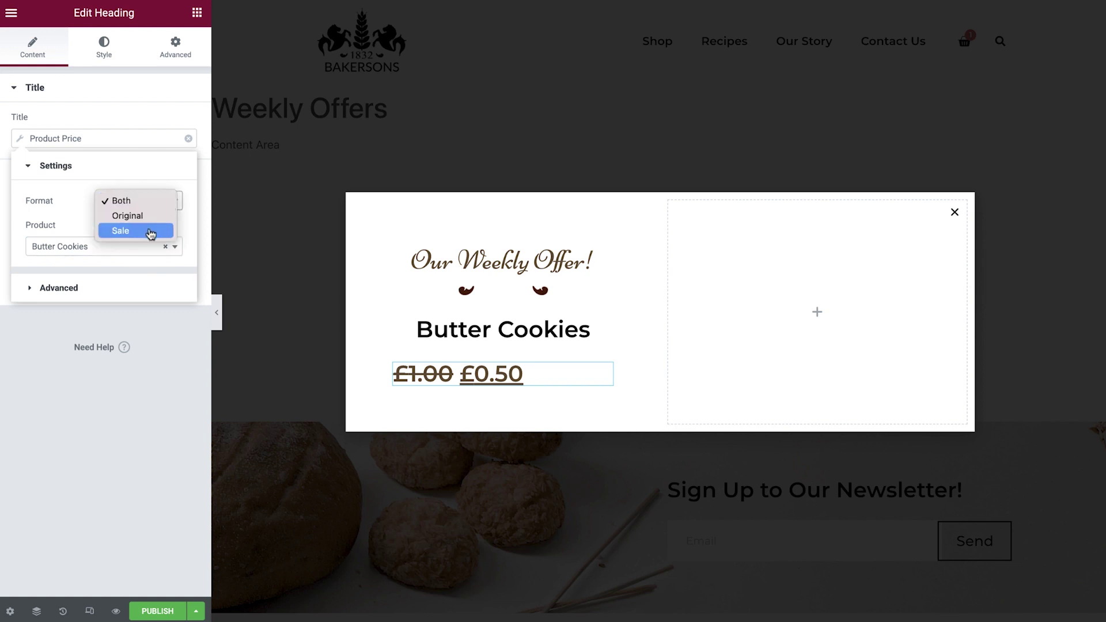
pyautogui.click(151, 231)
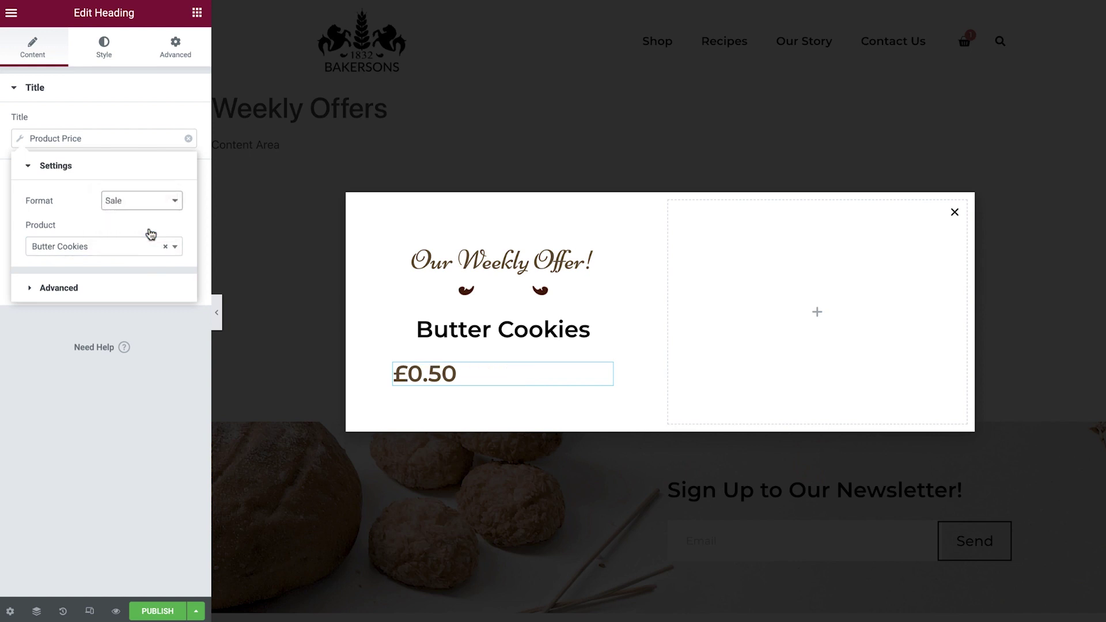
pyautogui.click(123, 285)
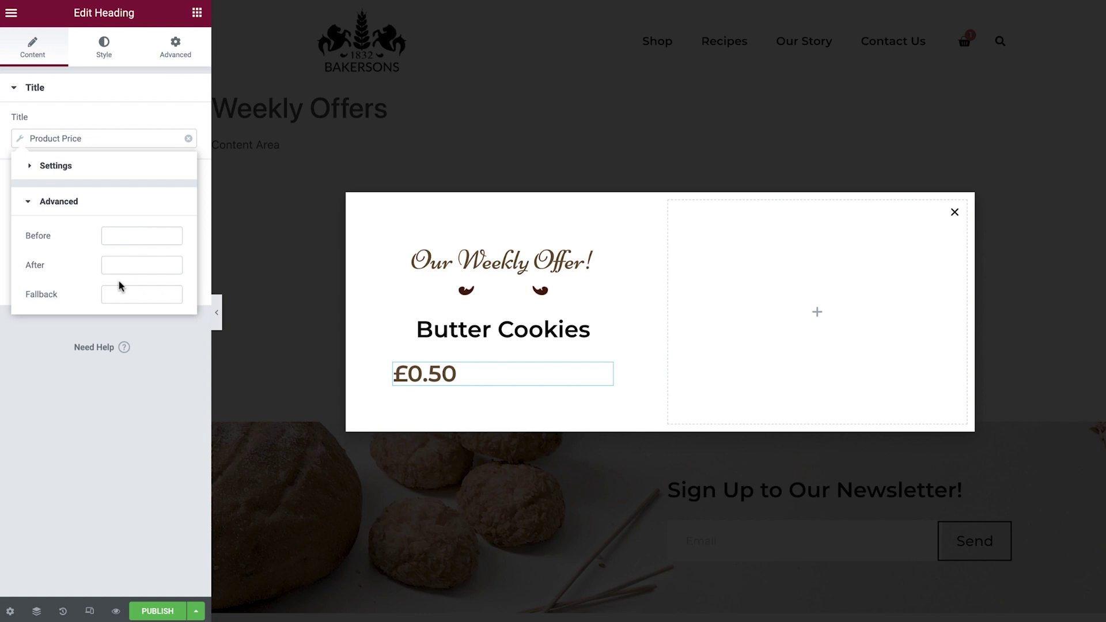
pyautogui.click(141, 265)
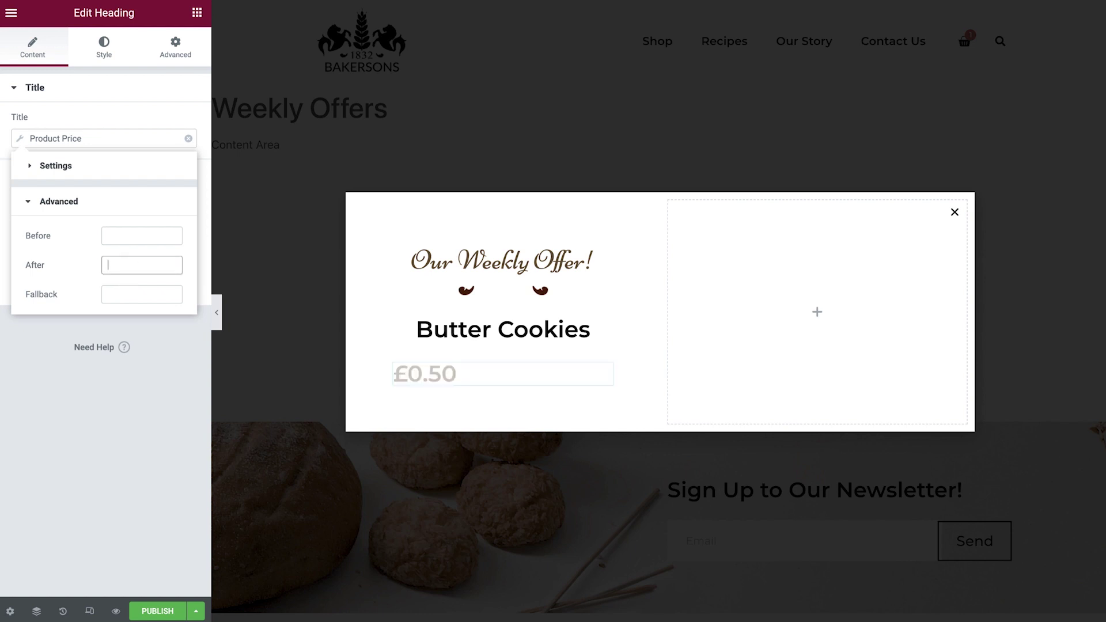
pyautogui.write('/')
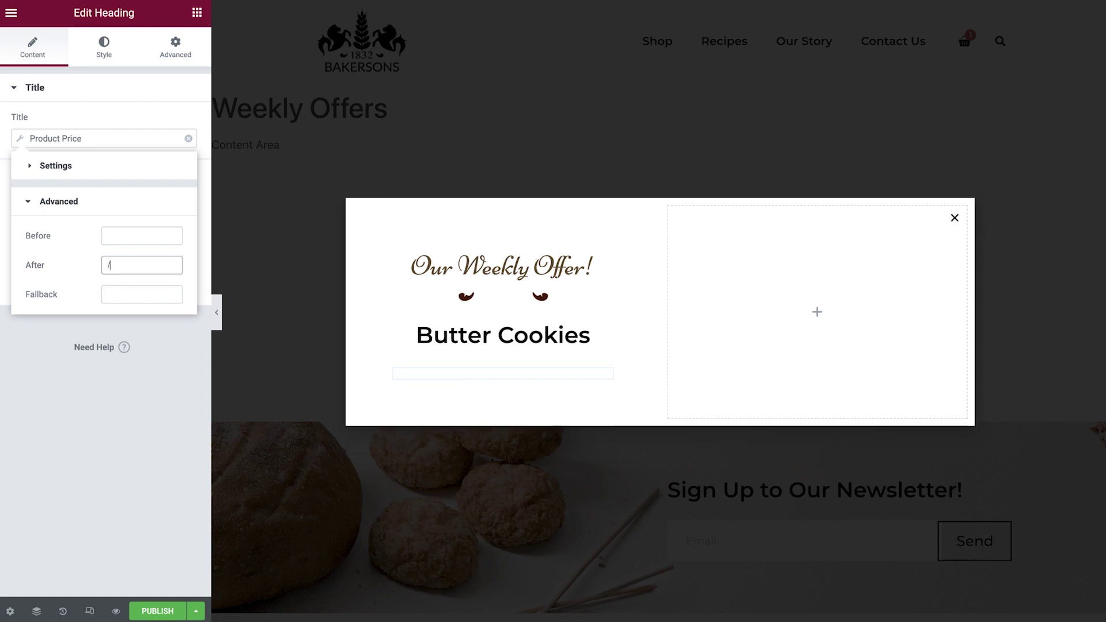
pyautogui.write(' per kg')
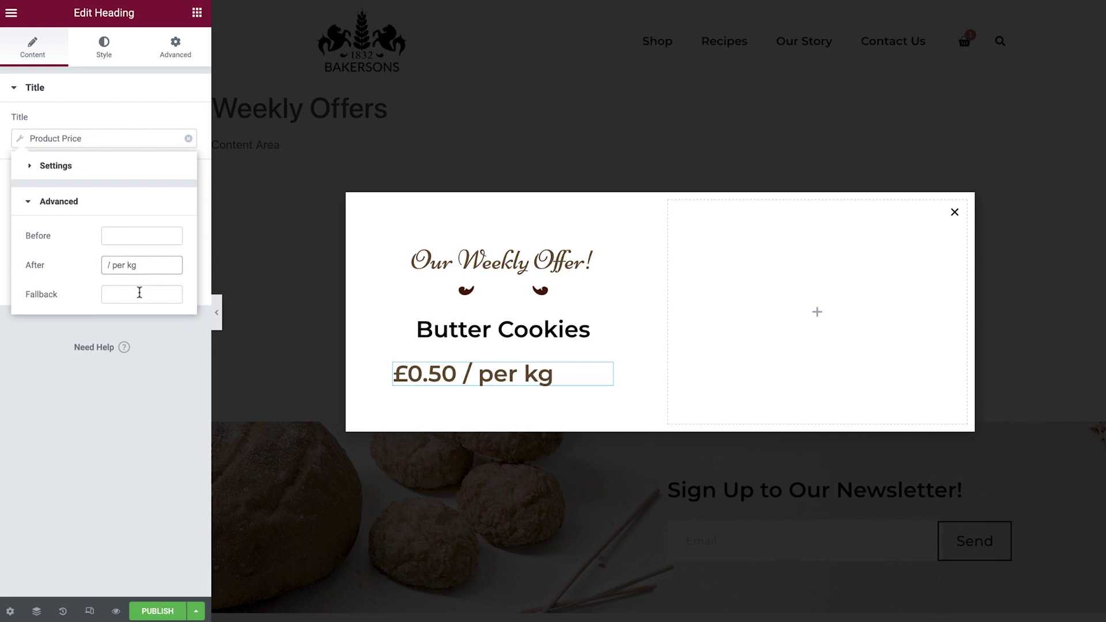
pyautogui.click(145, 337)
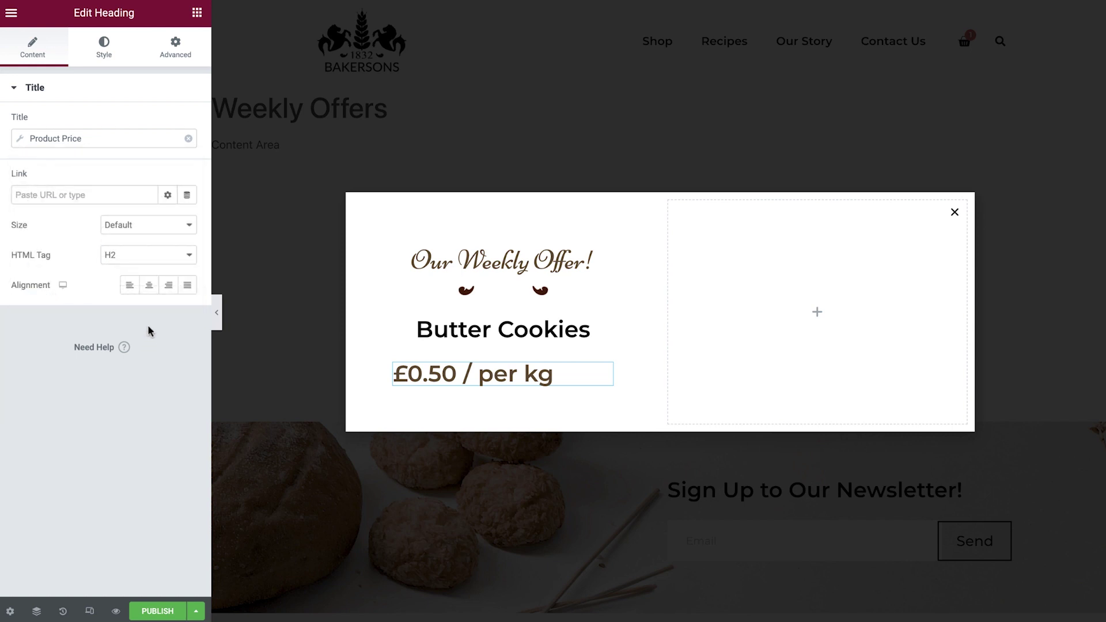
# Centre the price line, apply the Price Titles global font, and search widgets for 'add to cart'
pyautogui.click(149, 285)
pyautogui.click(122, 63)
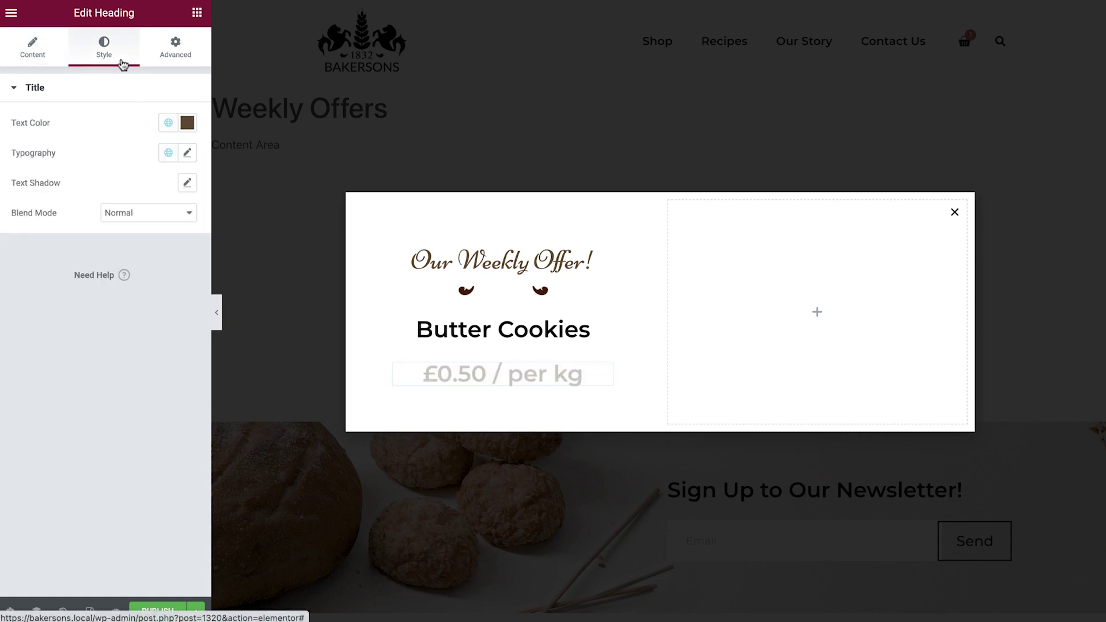
pyautogui.click(169, 151)
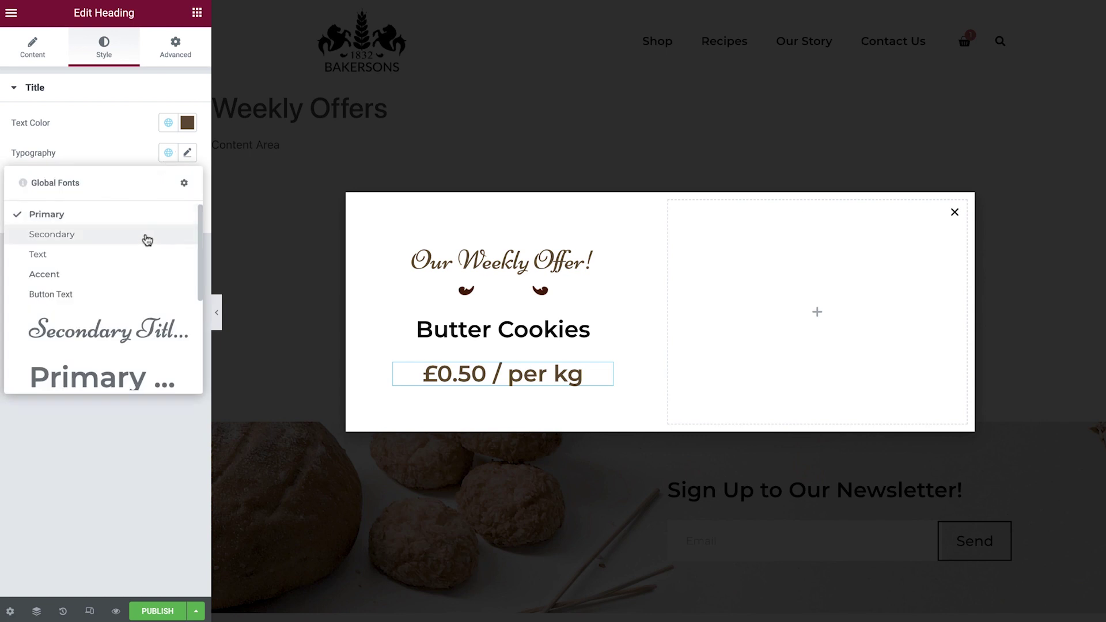
pyautogui.scroll(-3, 144, 239)
pyautogui.click(109, 255)
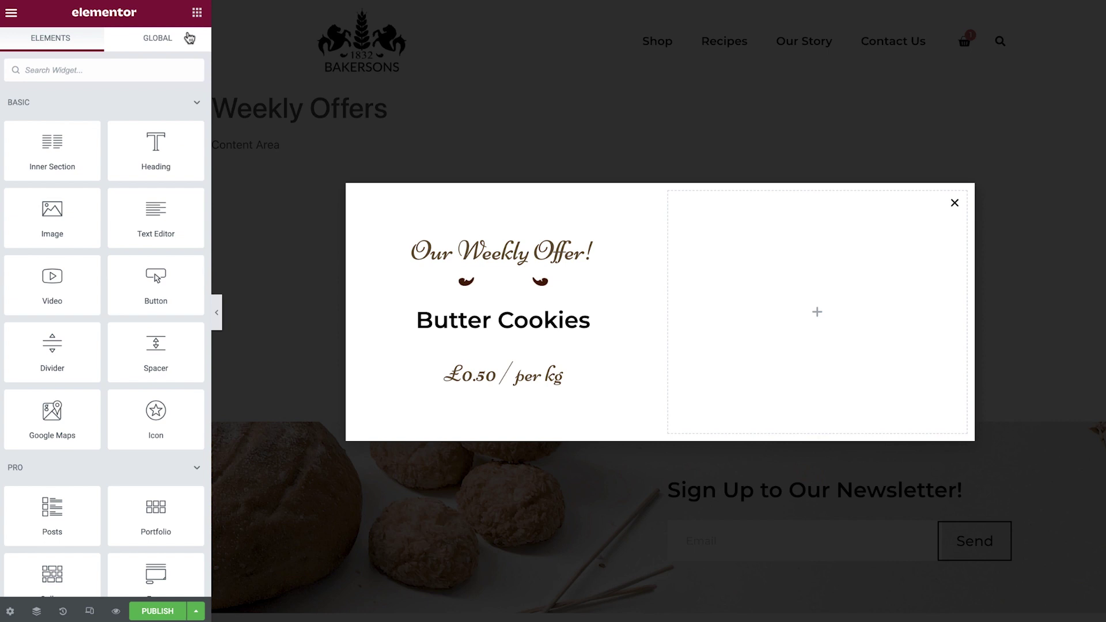
pyautogui.write('add to cart')
# Place a Custom Add To Cart for Butter Cookies labelled 'Buy Now', centred, icon None
pyautogui.moveTo(72, 131); pyautogui.dragTo(479, 385)
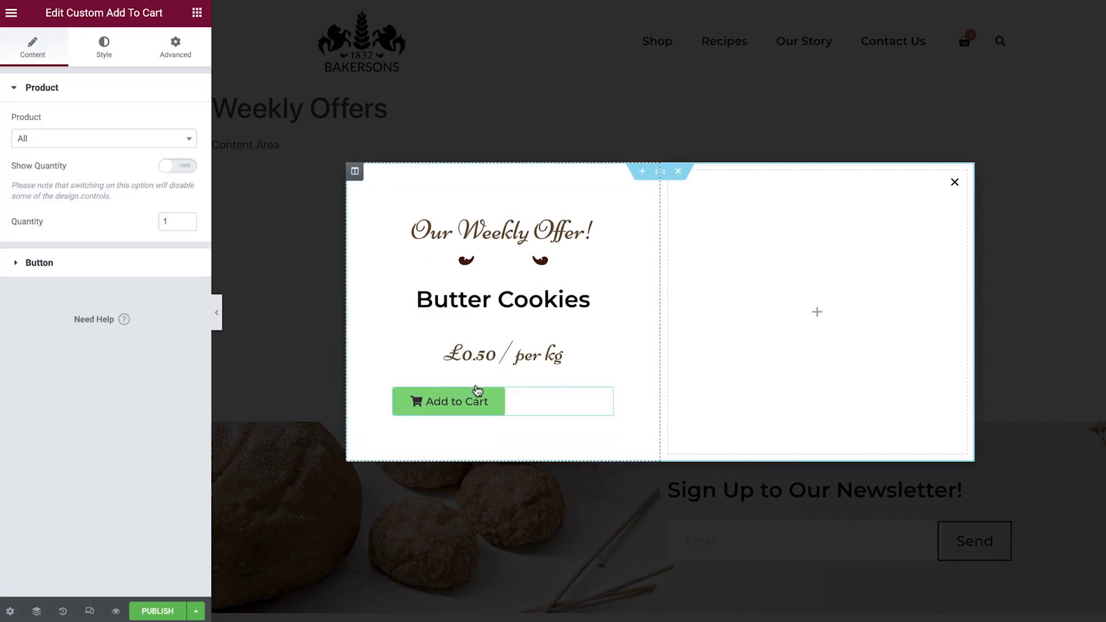
pyautogui.click(127, 140)
pyautogui.write('cookie')
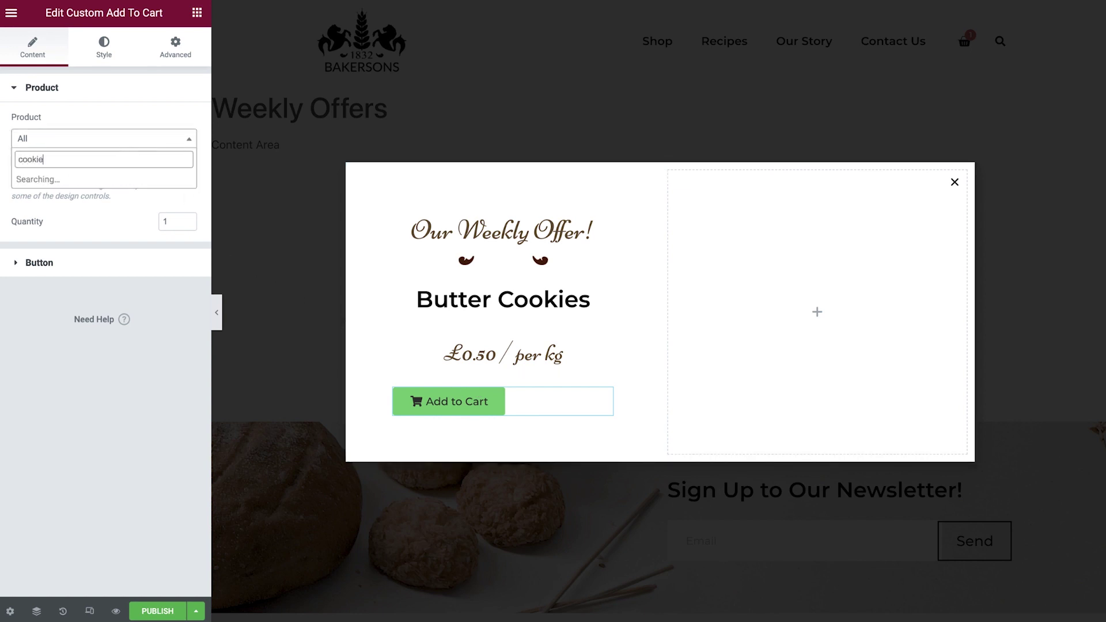
pyautogui.write('s')
pyautogui.click(109, 183)
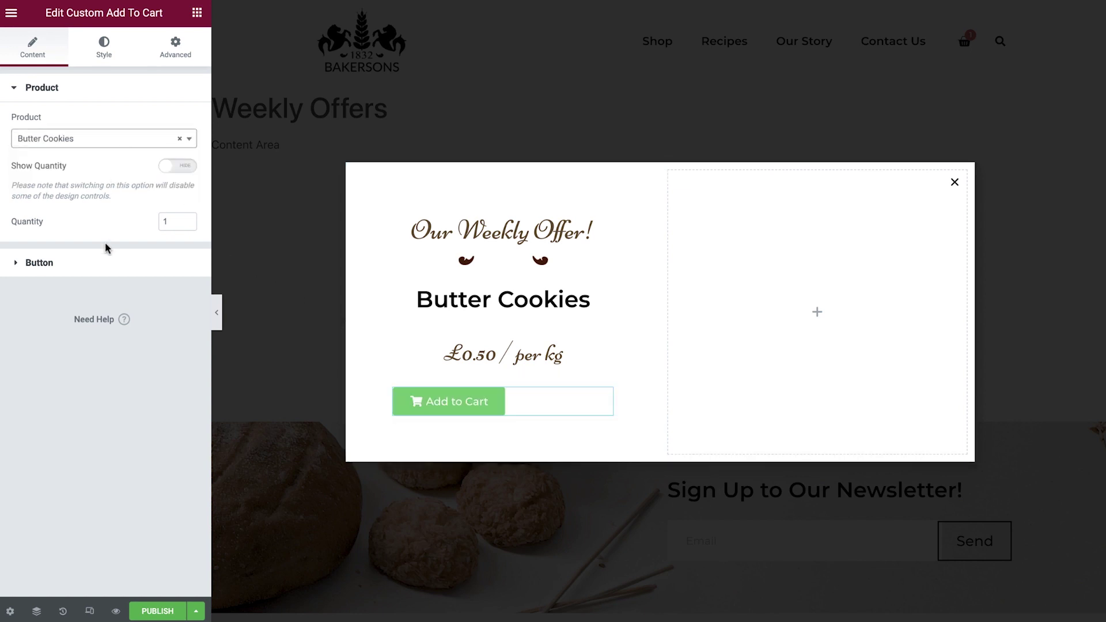
pyautogui.click(106, 266)
pyautogui.tripleClick(156, 188)
pyautogui.write('Buy Now')
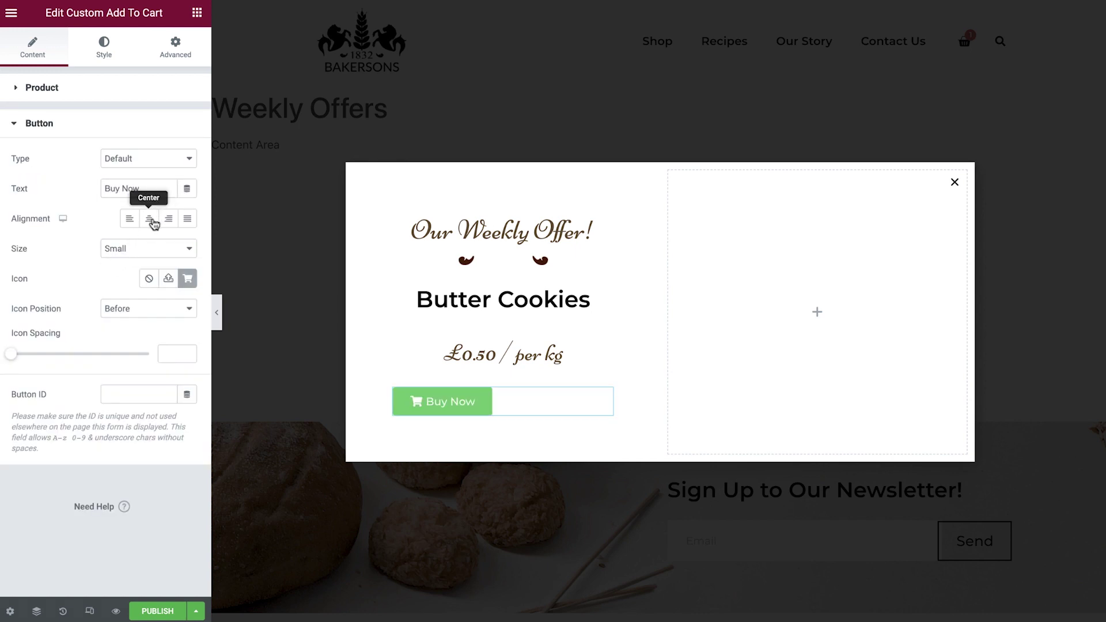
pyautogui.click(151, 220)
pyautogui.click(151, 280)
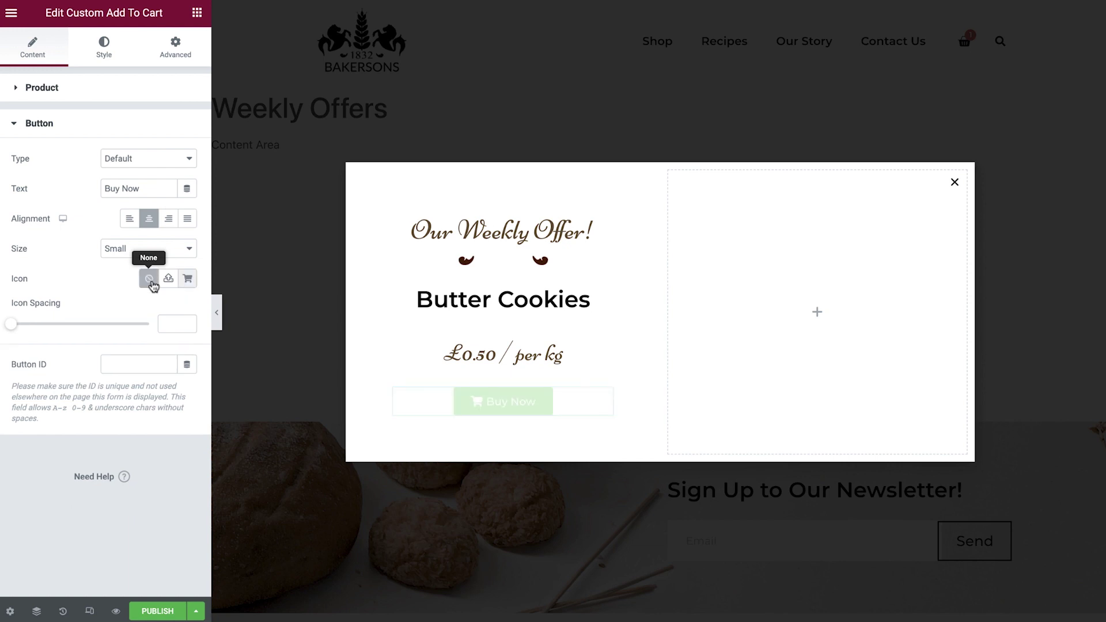
# Give Buy Now the global button font, Primary brown text and a transparent background
pyautogui.click(109, 52)
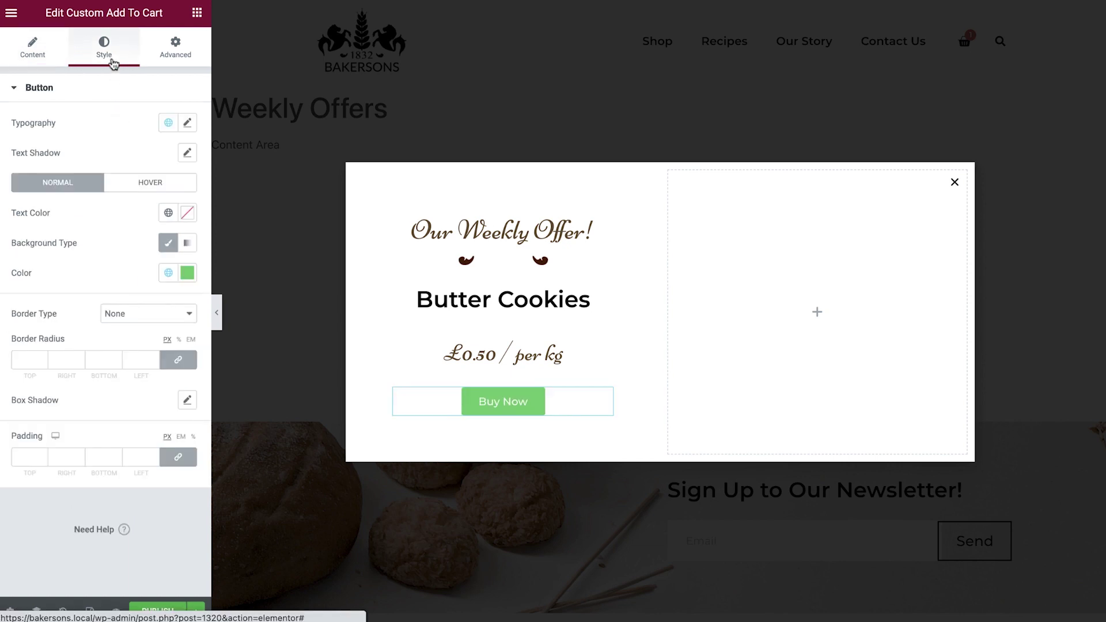
pyautogui.click(168, 123)
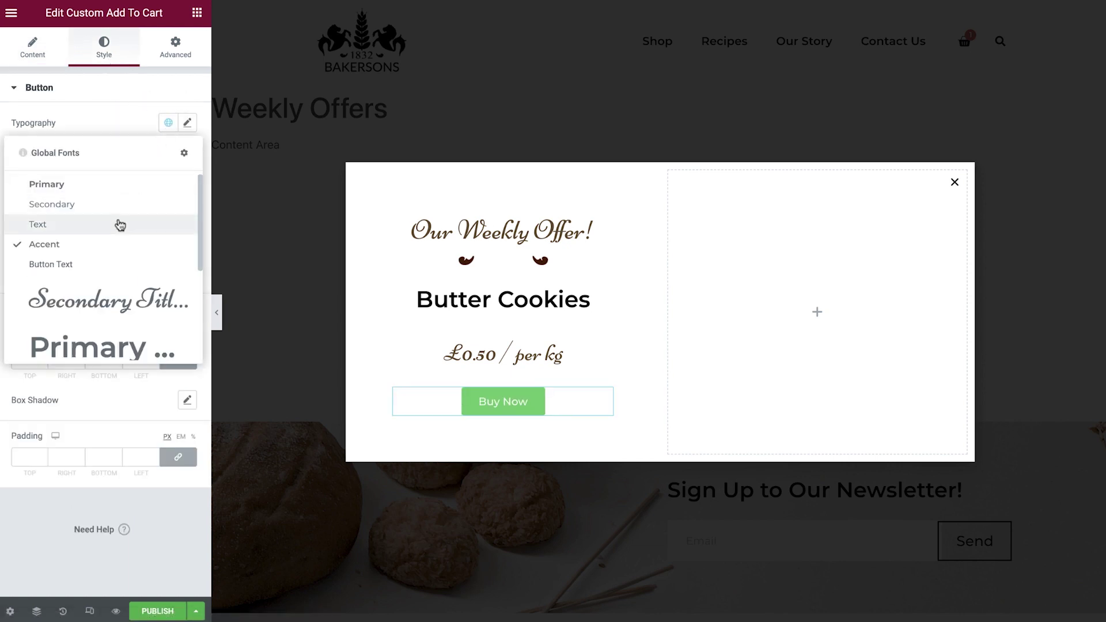
pyautogui.scroll(-3, 121, 224)
pyautogui.click(105, 291)
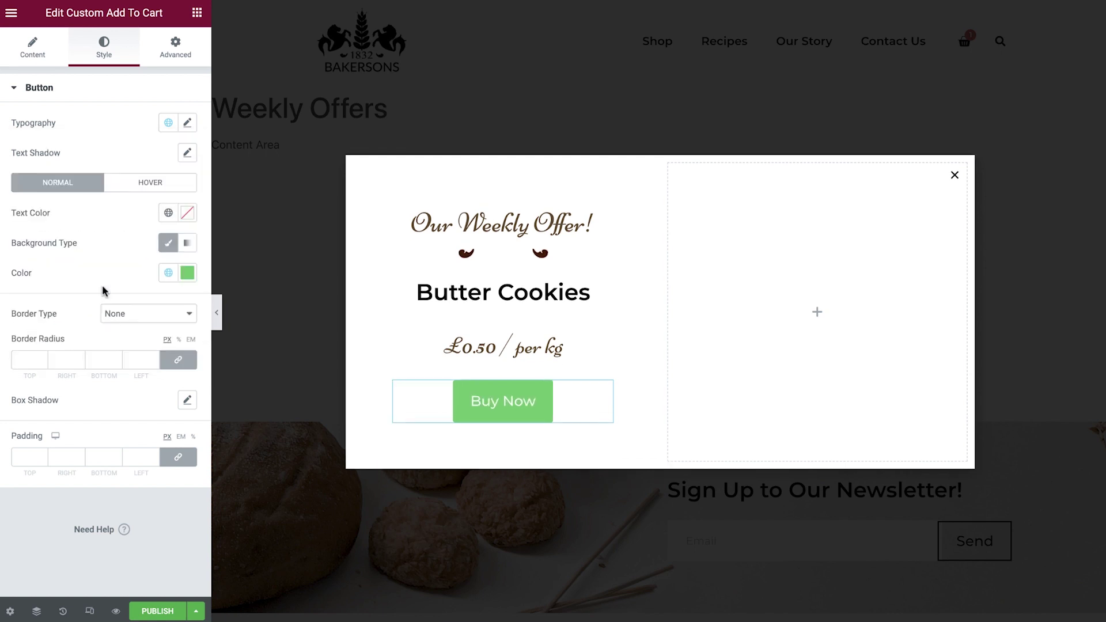
pyautogui.click(168, 212)
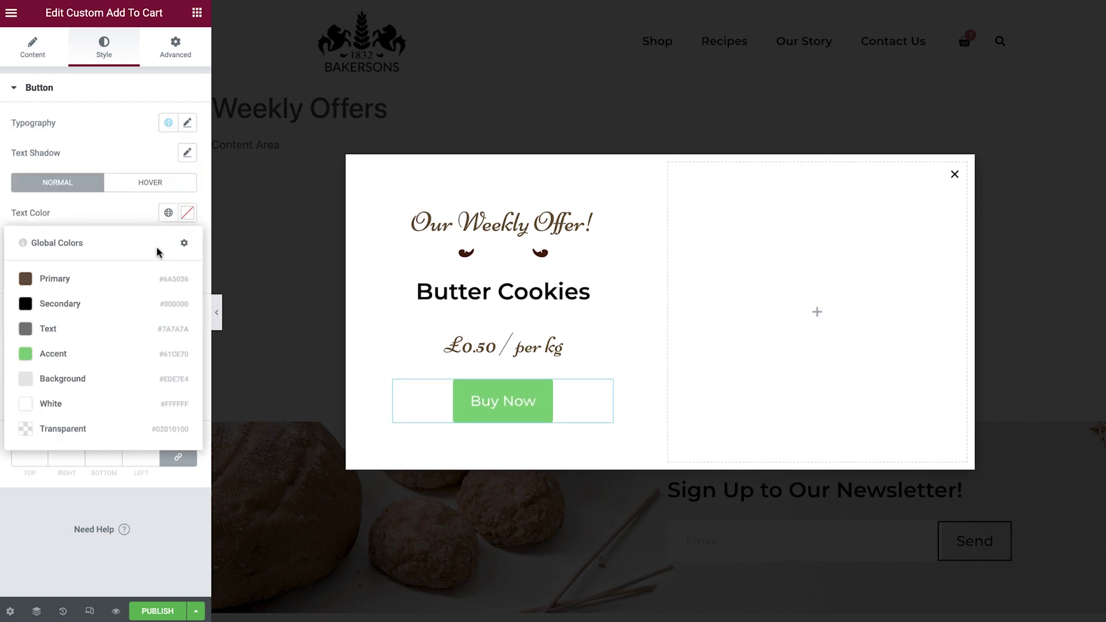
pyautogui.click(136, 289)
pyautogui.click(168, 273)
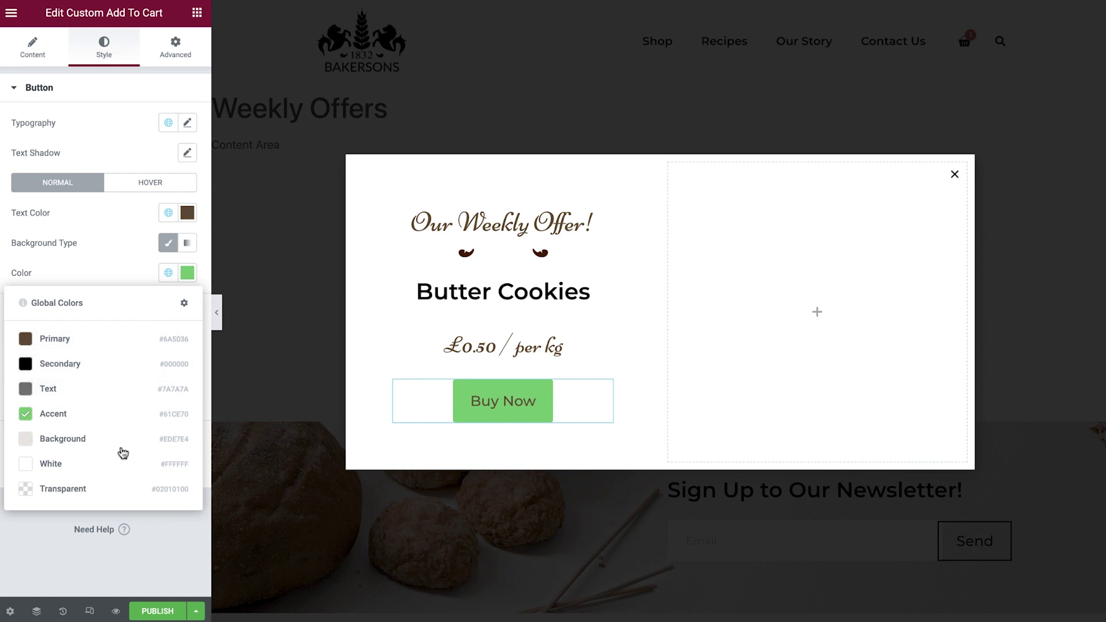
pyautogui.click(115, 489)
# Add a solid 2px Primary brown border to the Buy Now button
pyautogui.click(172, 313)
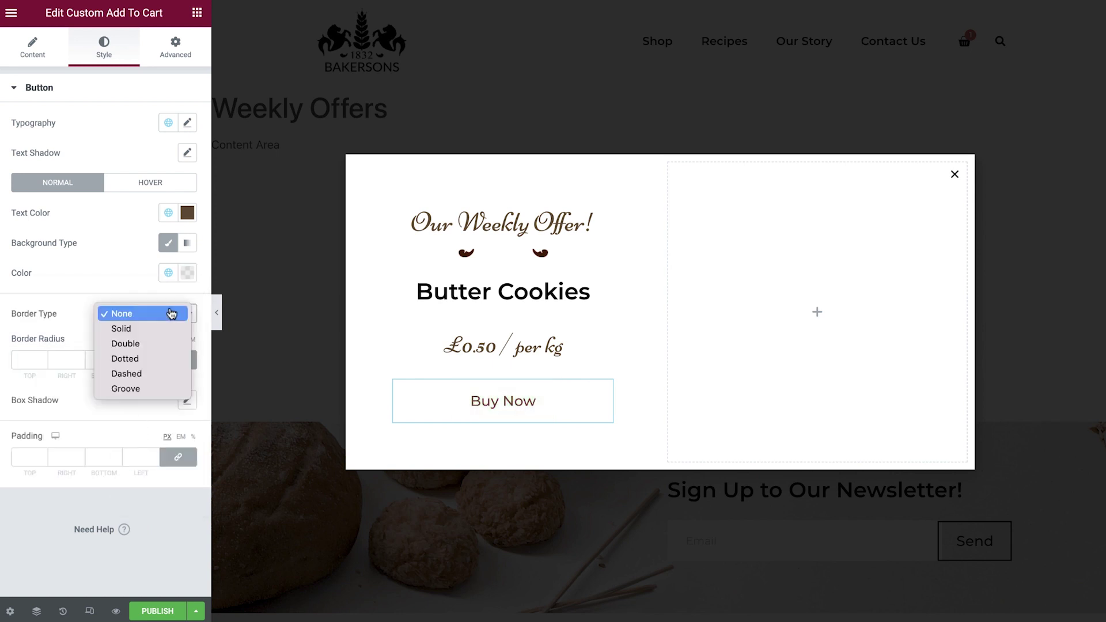
pyautogui.click(157, 328)
pyautogui.click(141, 358)
pyautogui.write('2')
pyautogui.click(166, 402)
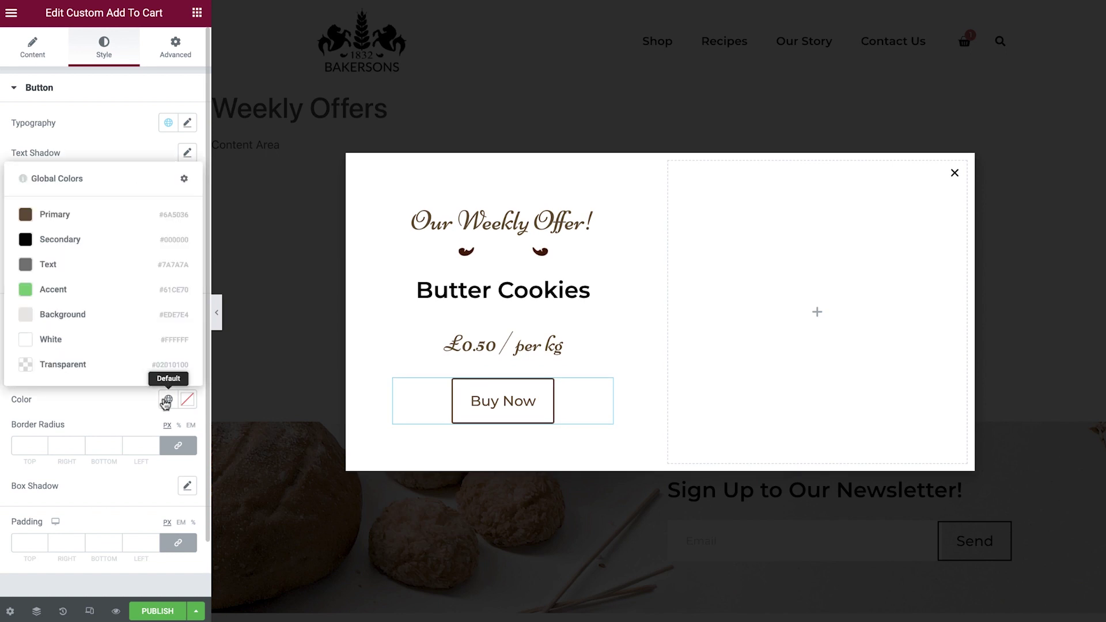
pyautogui.click(90, 223)
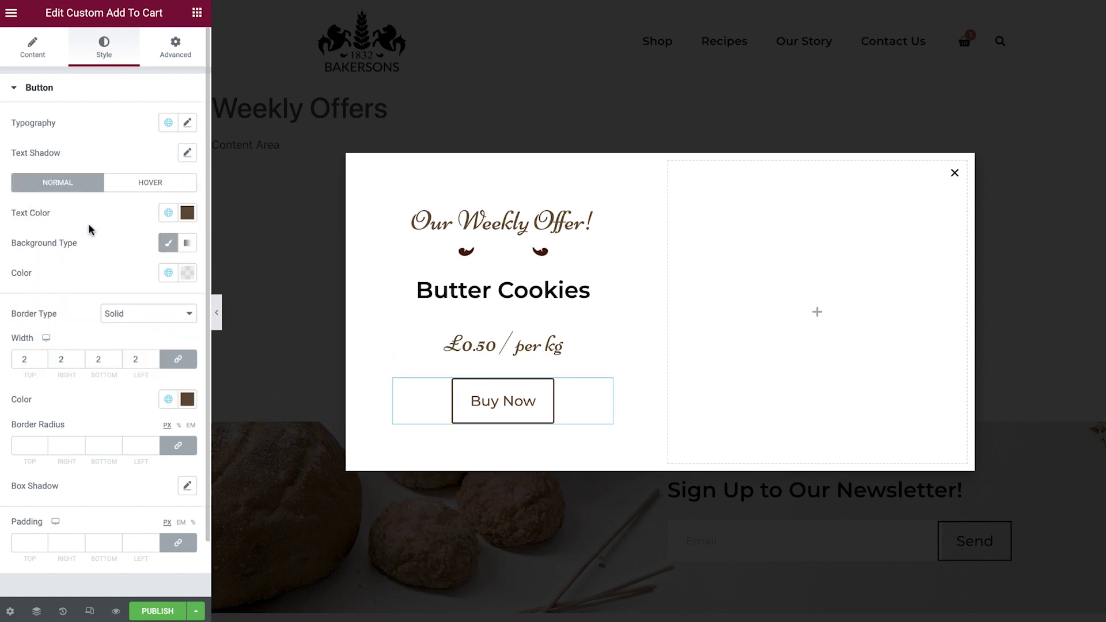
pyautogui.click(142, 445)
# On hover, make the button text white with Primary brown background and border
pyautogui.click(140, 186)
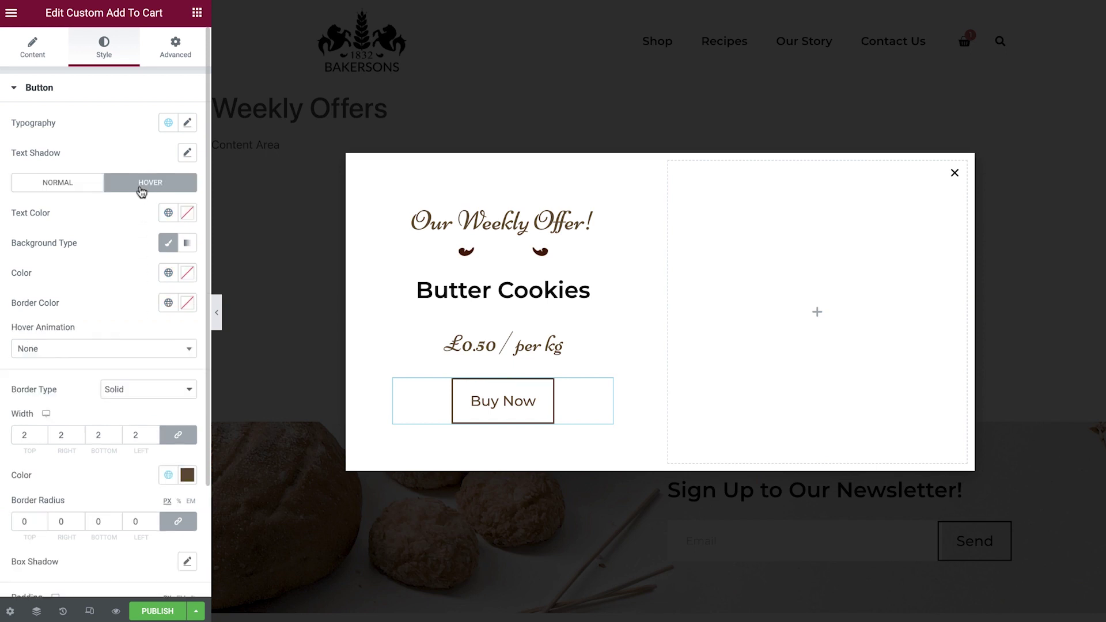
pyautogui.click(168, 213)
pyautogui.click(103, 406)
pyautogui.click(167, 275)
pyautogui.click(130, 336)
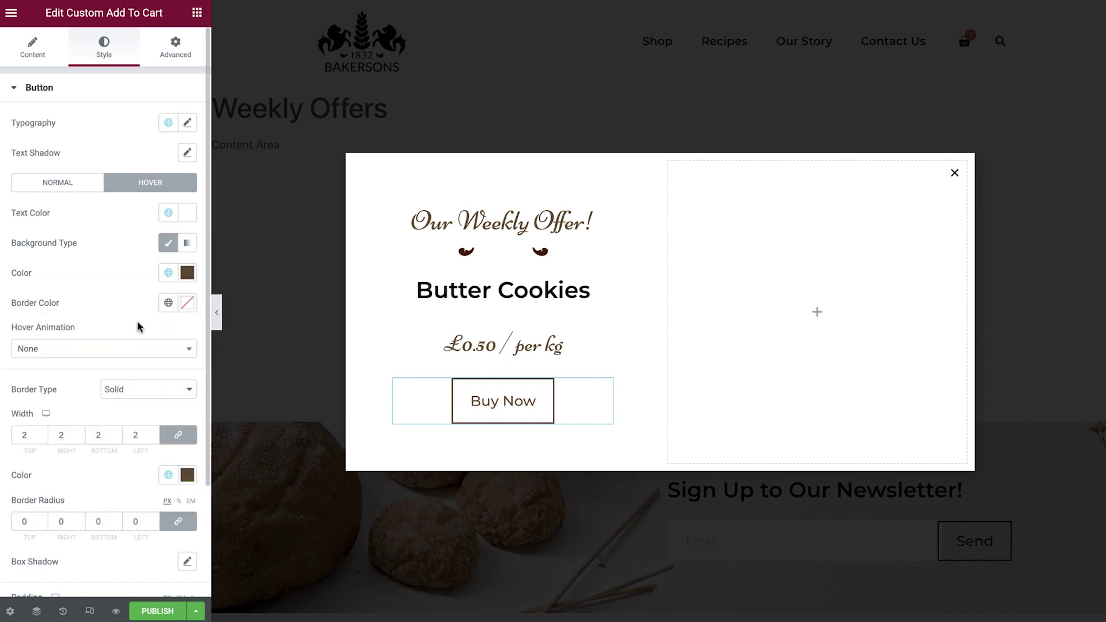
pyautogui.click(167, 303)
pyautogui.click(115, 366)
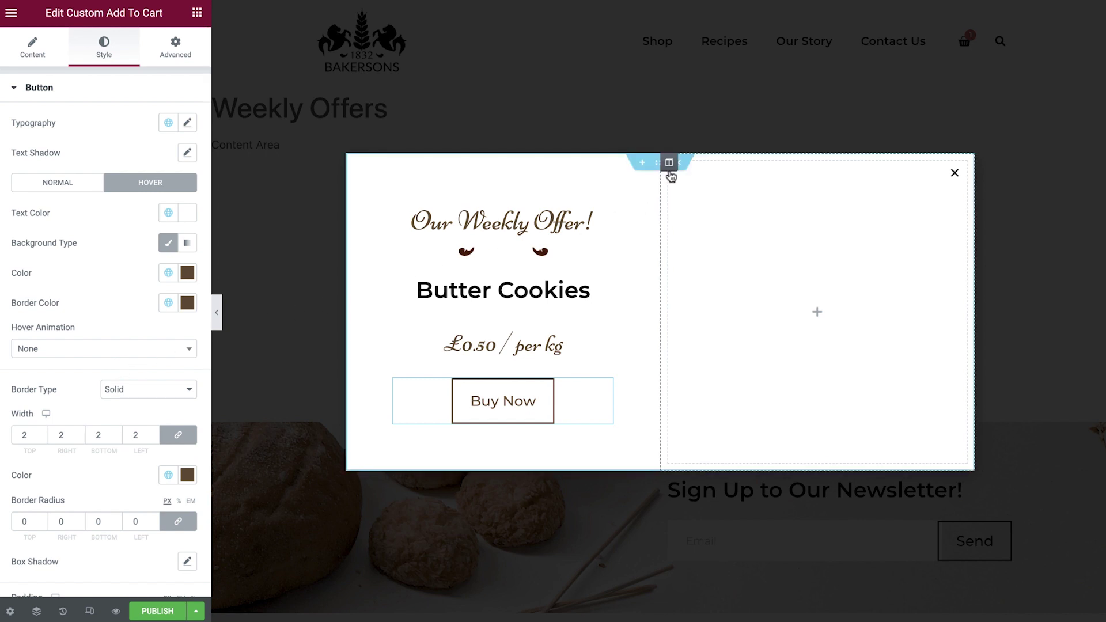
# Set the right column's classic background to the dynamic Butter Cookies product image
pyautogui.click(669, 163)
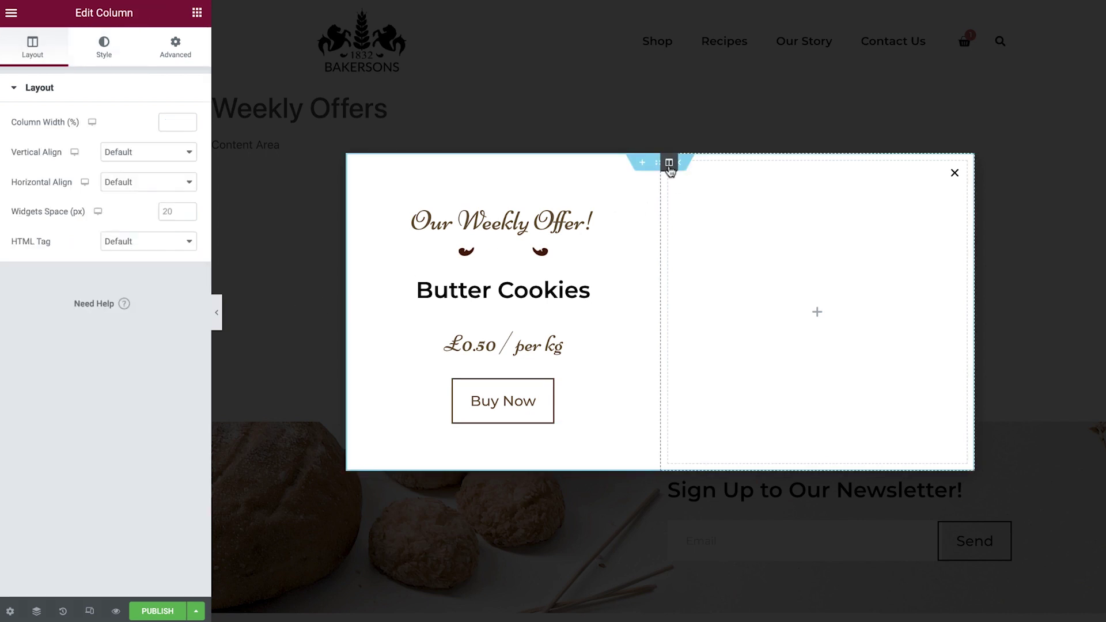
pyautogui.click(127, 62)
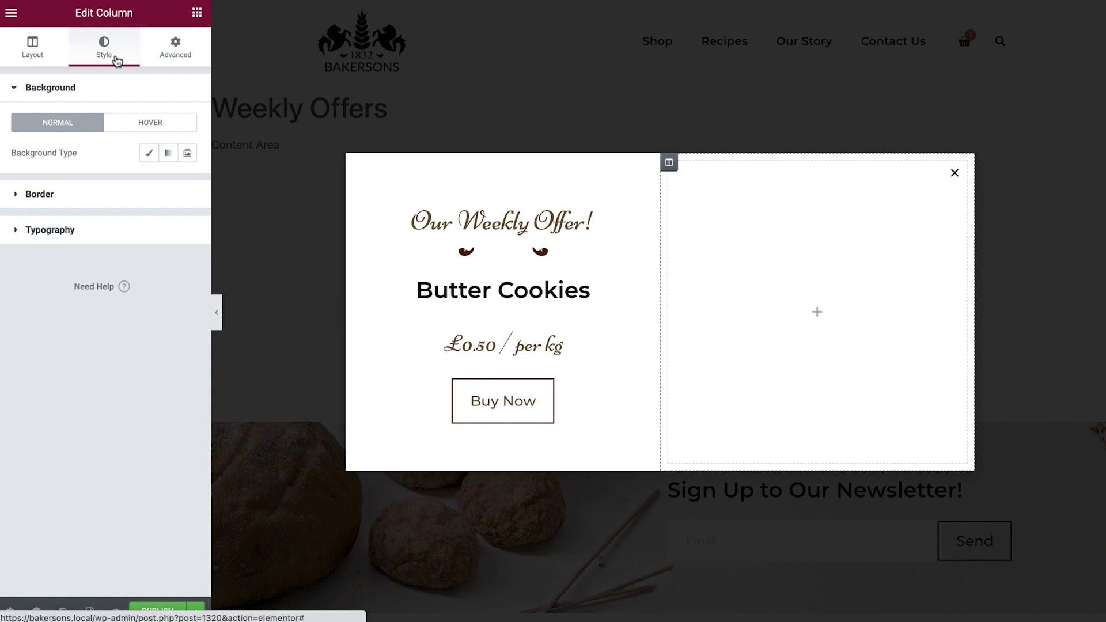
pyautogui.click(150, 154)
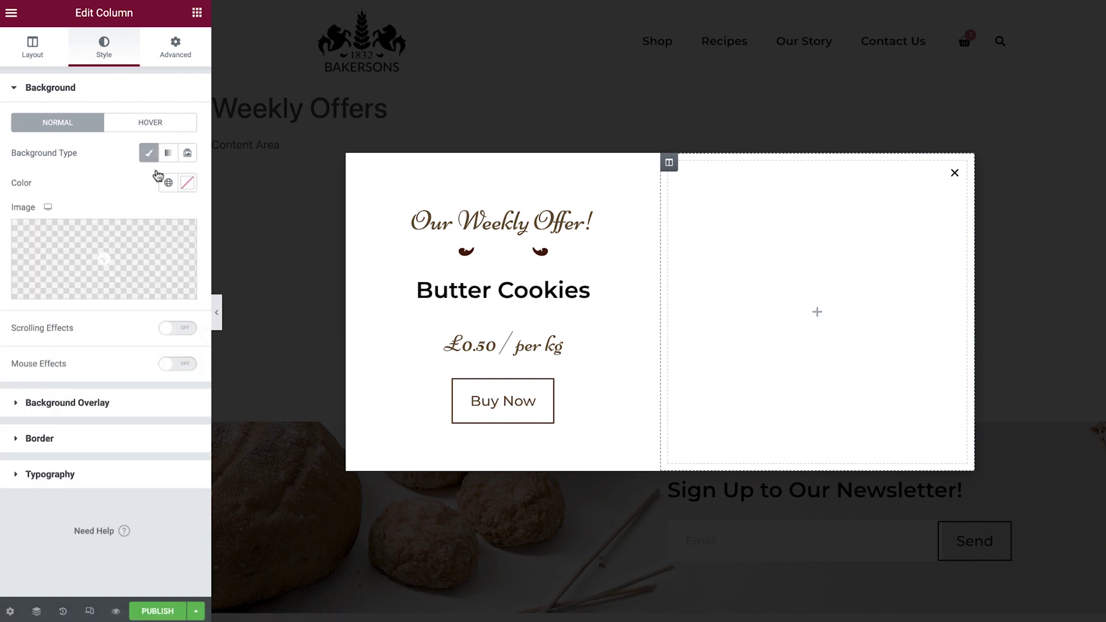
pyautogui.click(185, 293)
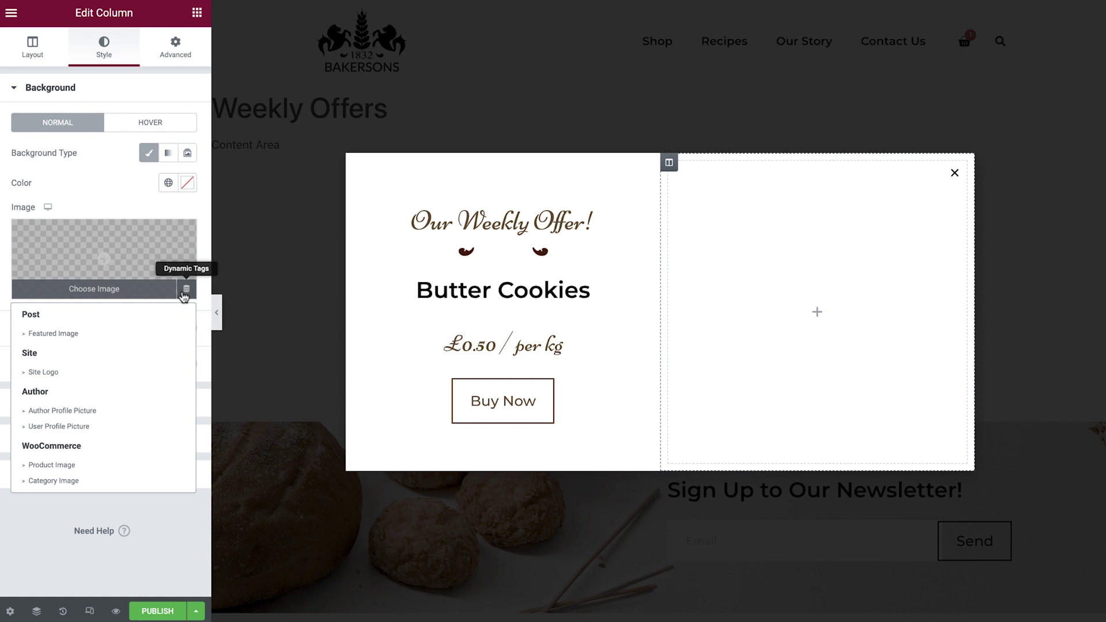
pyautogui.click(95, 470)
pyautogui.click(20, 230)
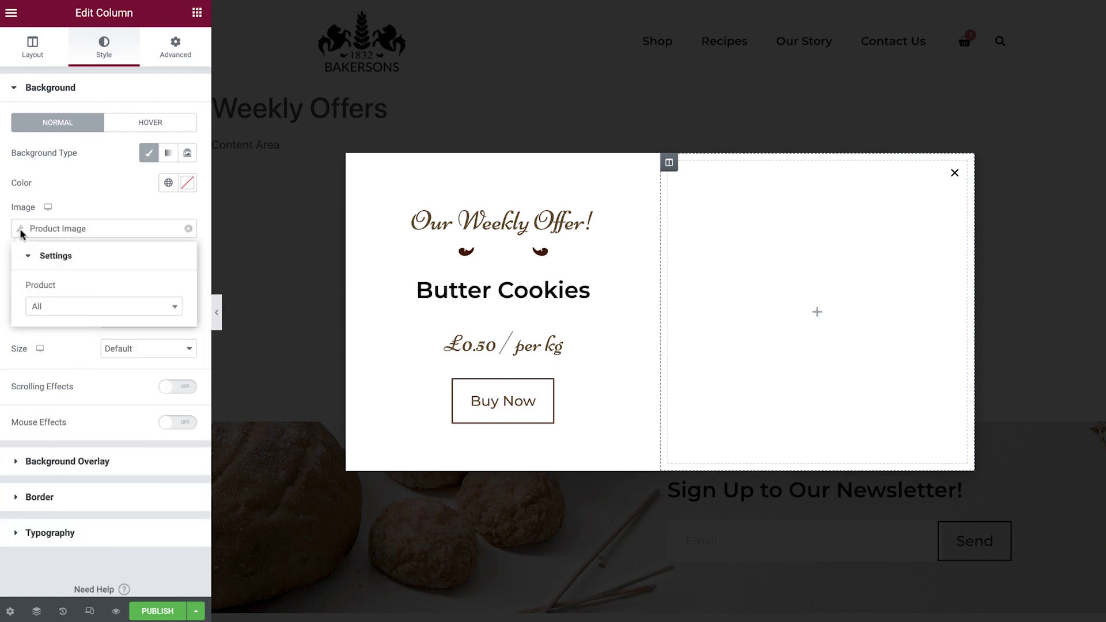
pyautogui.click(95, 311)
pyautogui.write('cookies')
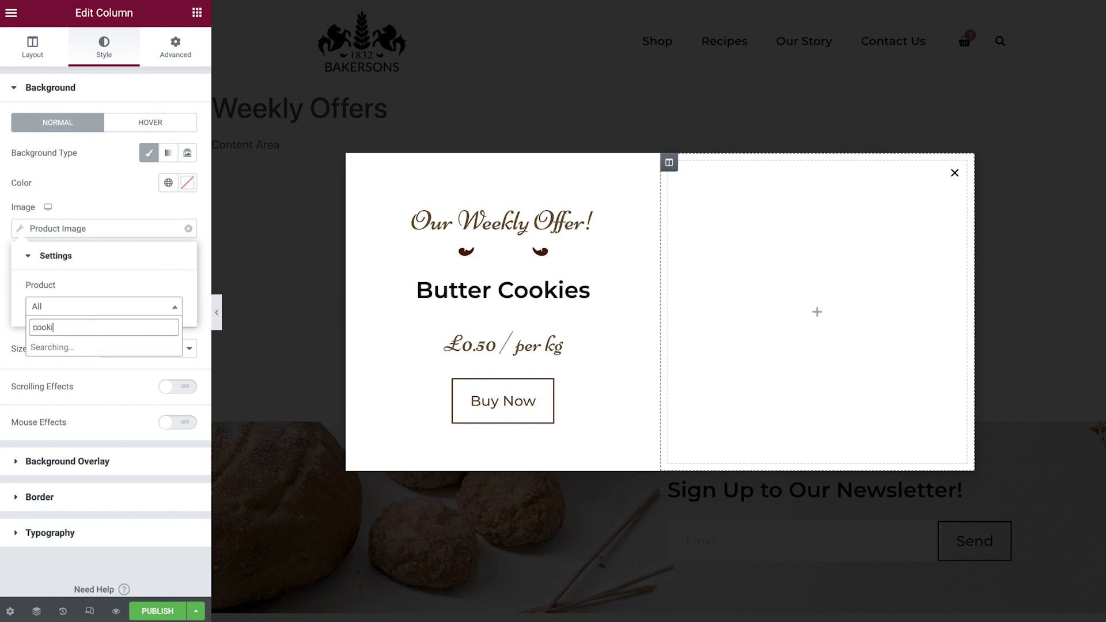
pyautogui.click(95, 348)
pyautogui.click(84, 346)
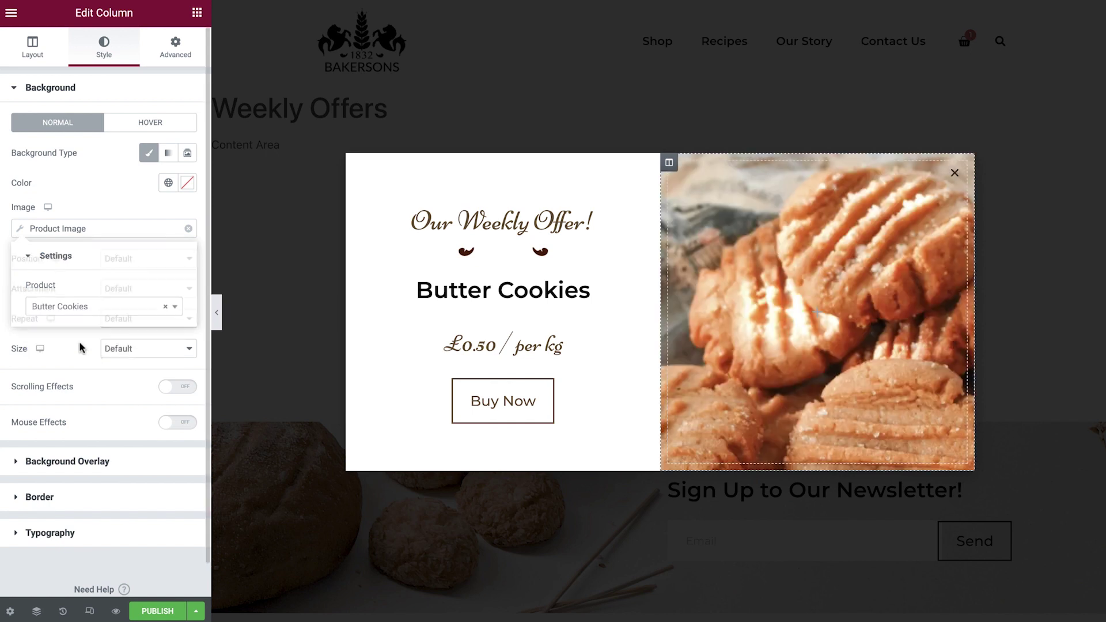
# Position the background image Center Center and set its size to Cover
pyautogui.click(147, 258)
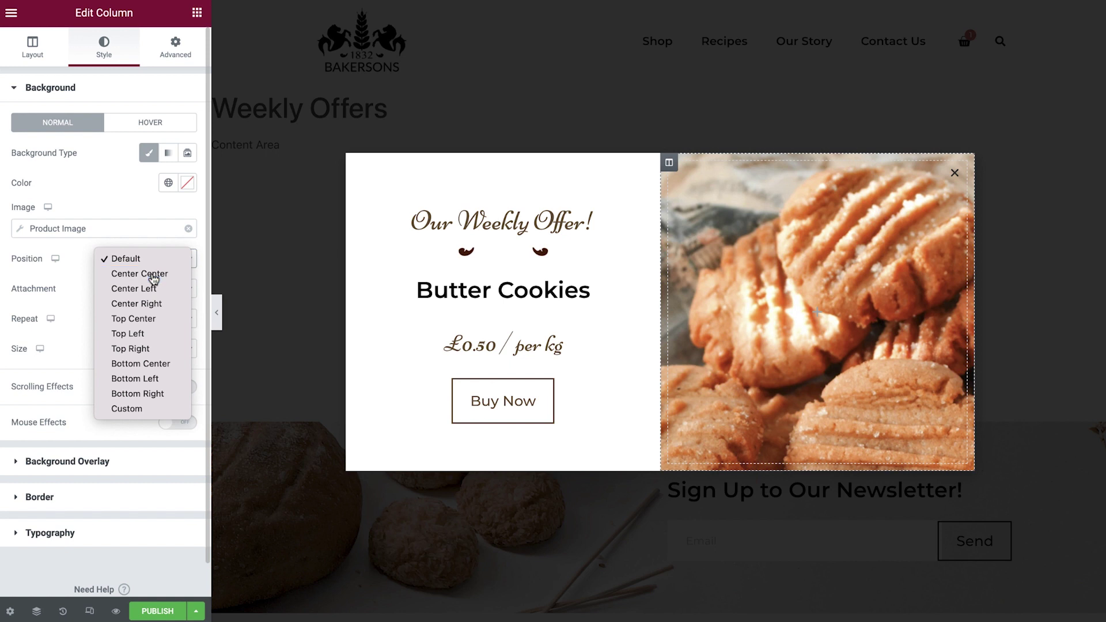
pyautogui.click(151, 272)
pyautogui.click(149, 349)
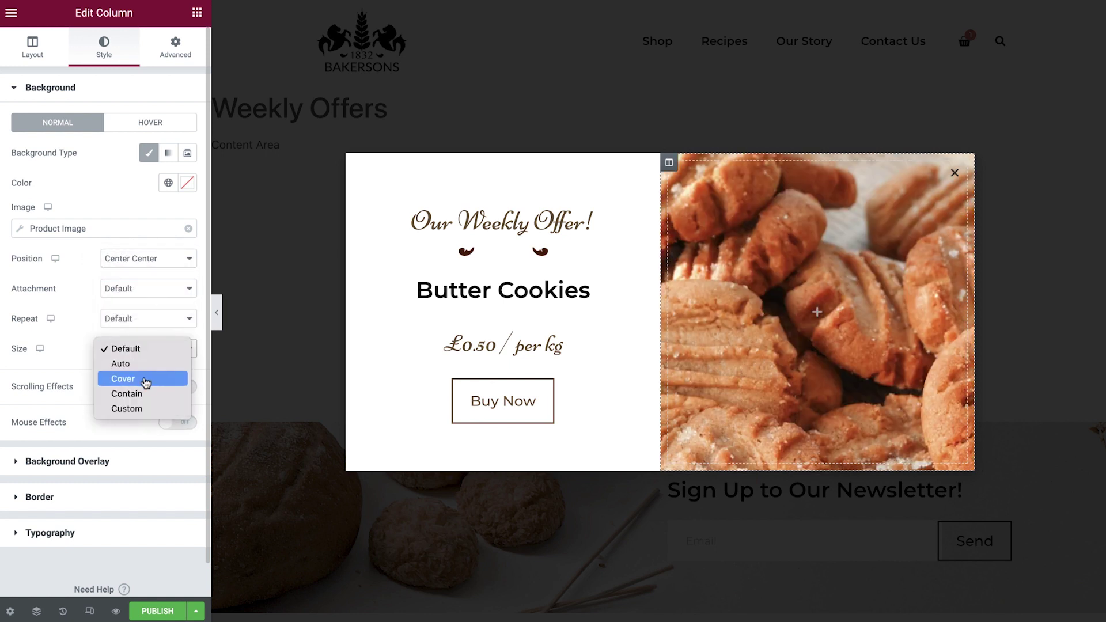
pyautogui.click(145, 379)
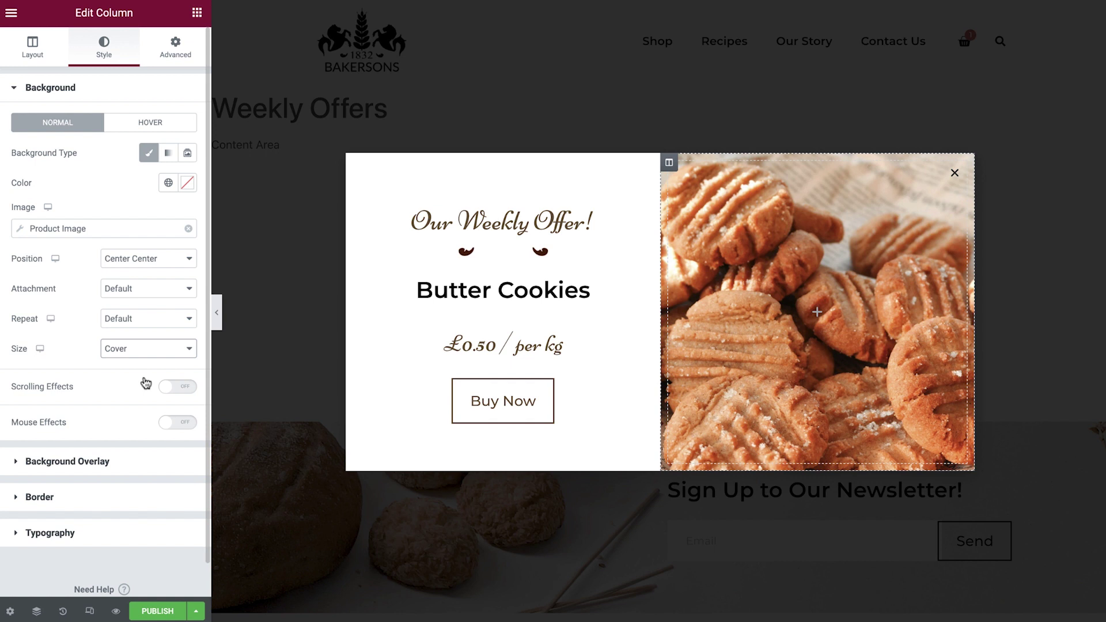
pyautogui.click(89, 612)
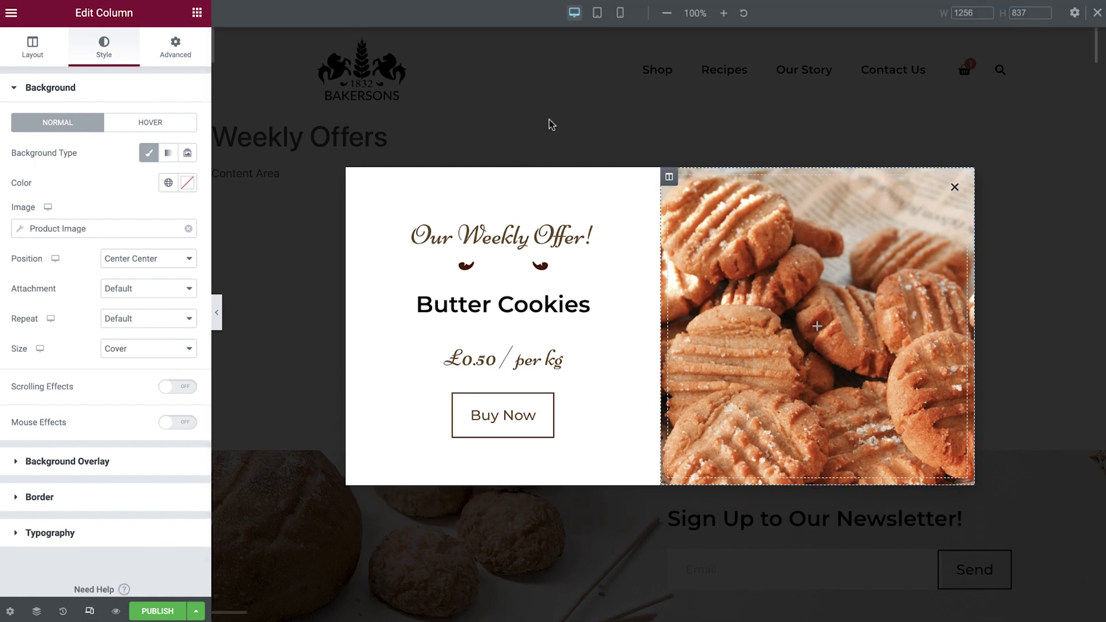
# In tablet view, set both the text and image columns' width to 100
pyautogui.click(598, 17)
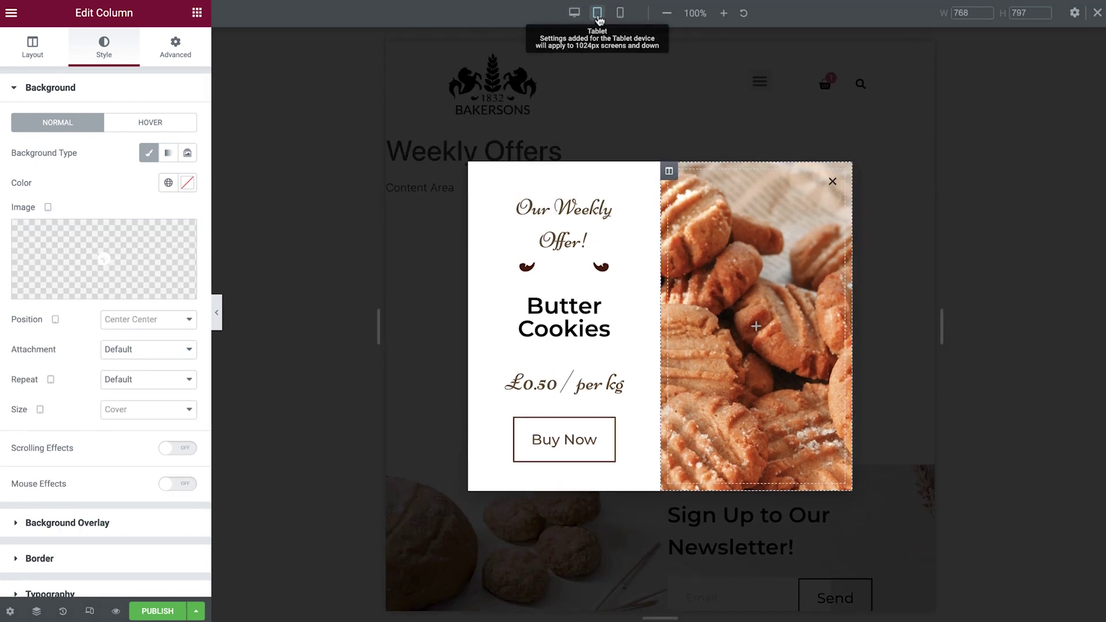
pyautogui.click(478, 171)
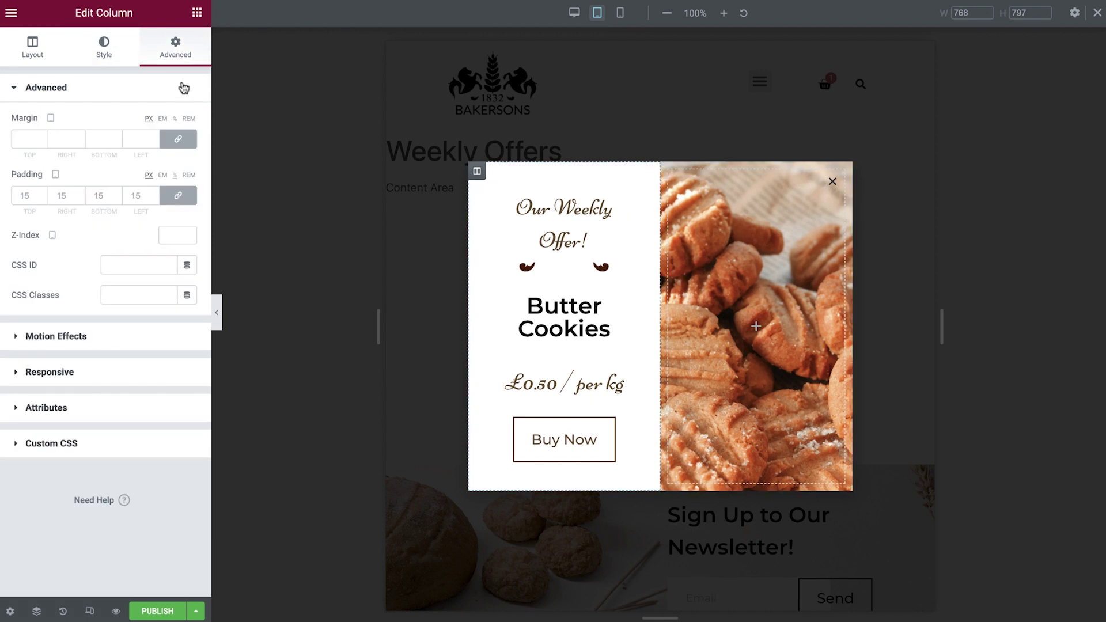
pyautogui.click(35, 56)
pyautogui.click(172, 121)
pyautogui.write('100')
pyautogui.click(478, 486)
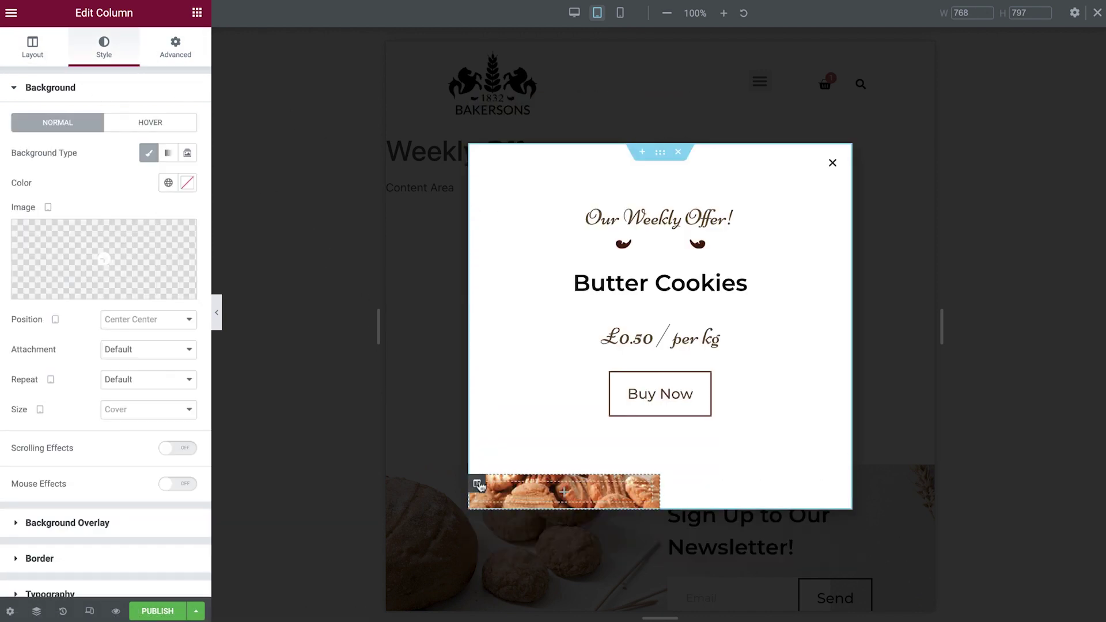
pyautogui.click(35, 57)
pyautogui.click(167, 121)
pyautogui.write('100')
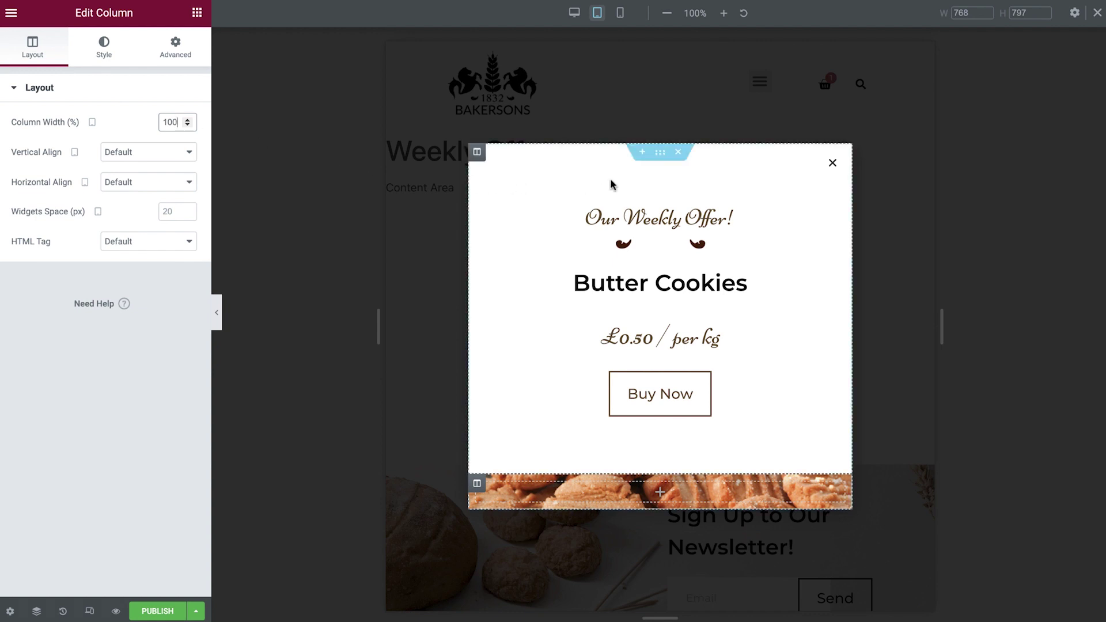
# Enable Reverse Columns for tablet and mobile on the popup section
pyautogui.click(658, 154)
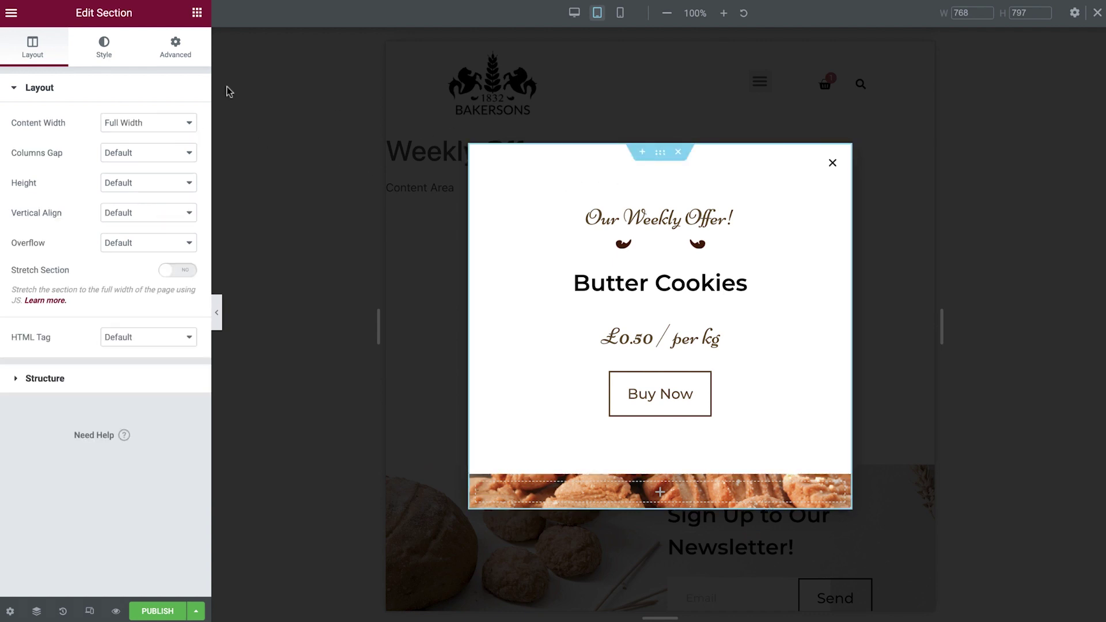
pyautogui.click(175, 51)
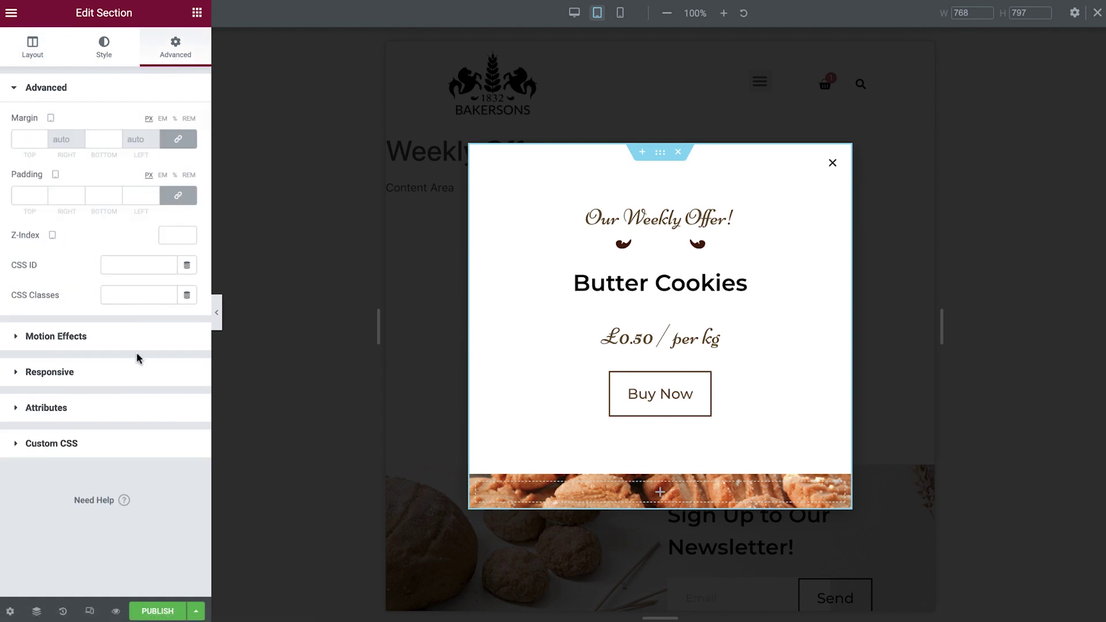
pyautogui.click(135, 369)
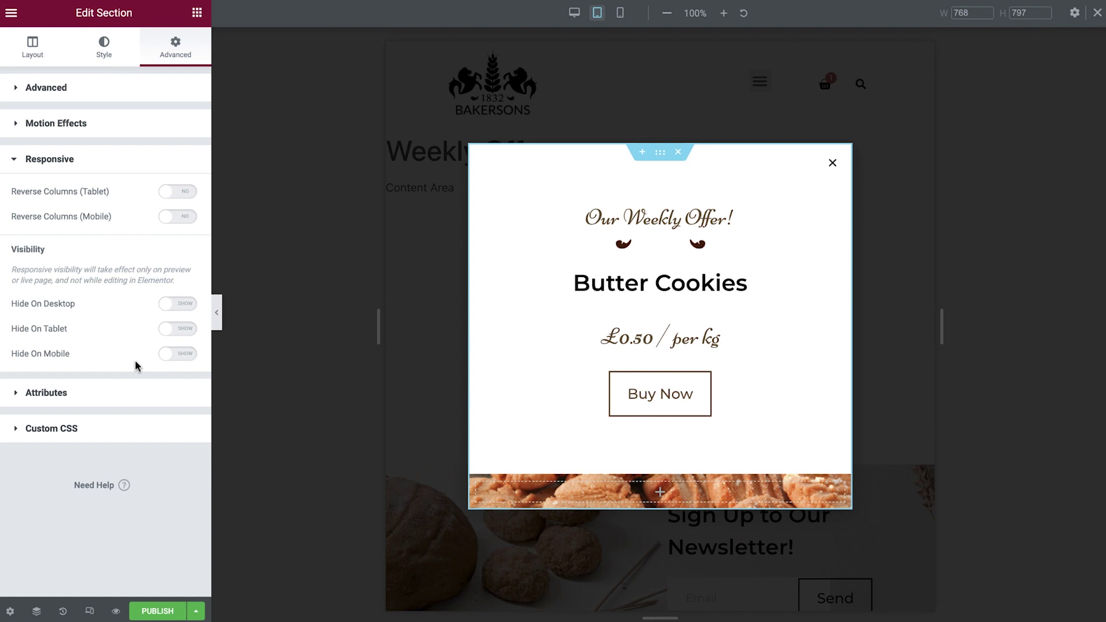
pyautogui.click(179, 192)
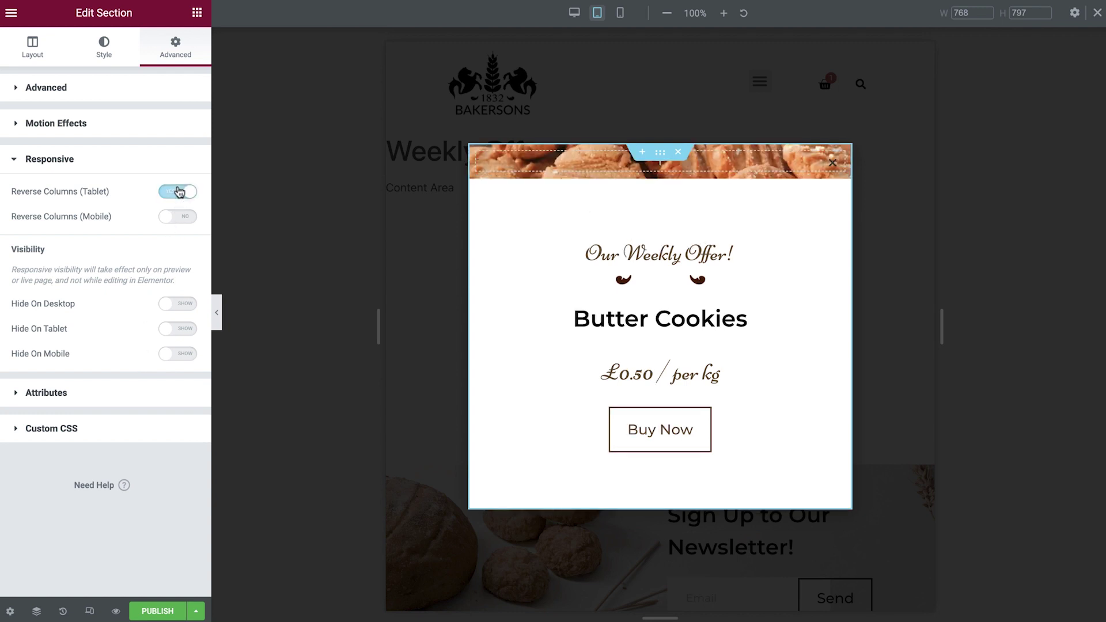
pyautogui.click(178, 220)
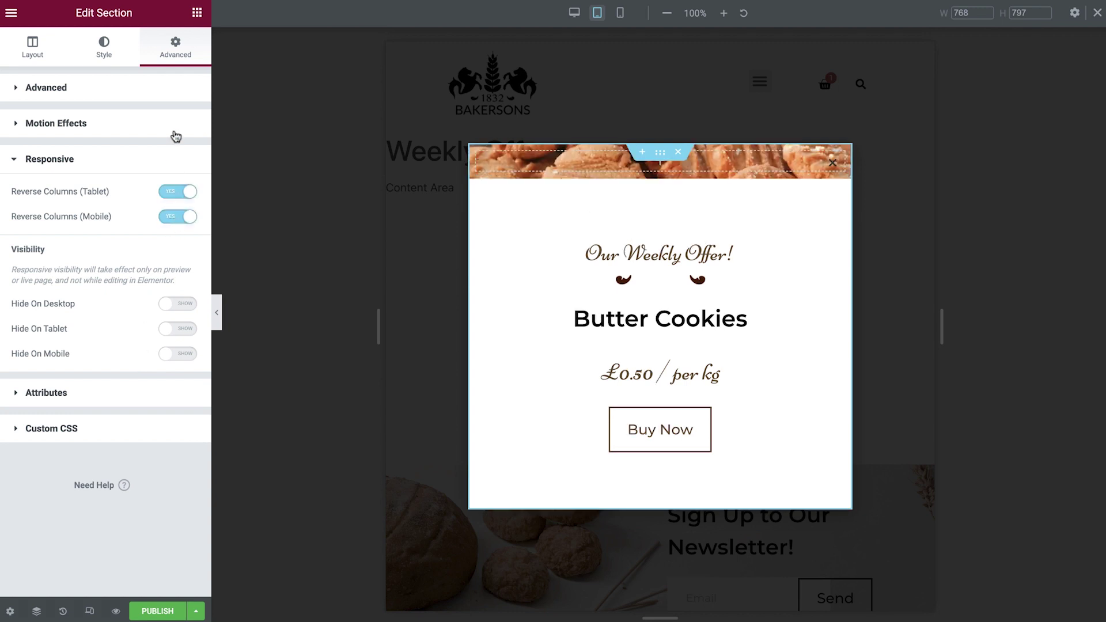
pyautogui.click(197, 12)
# Add a Spacer to the cookie image column with a height of 25 VH
pyautogui.click(147, 66)
pyautogui.write('spacer')
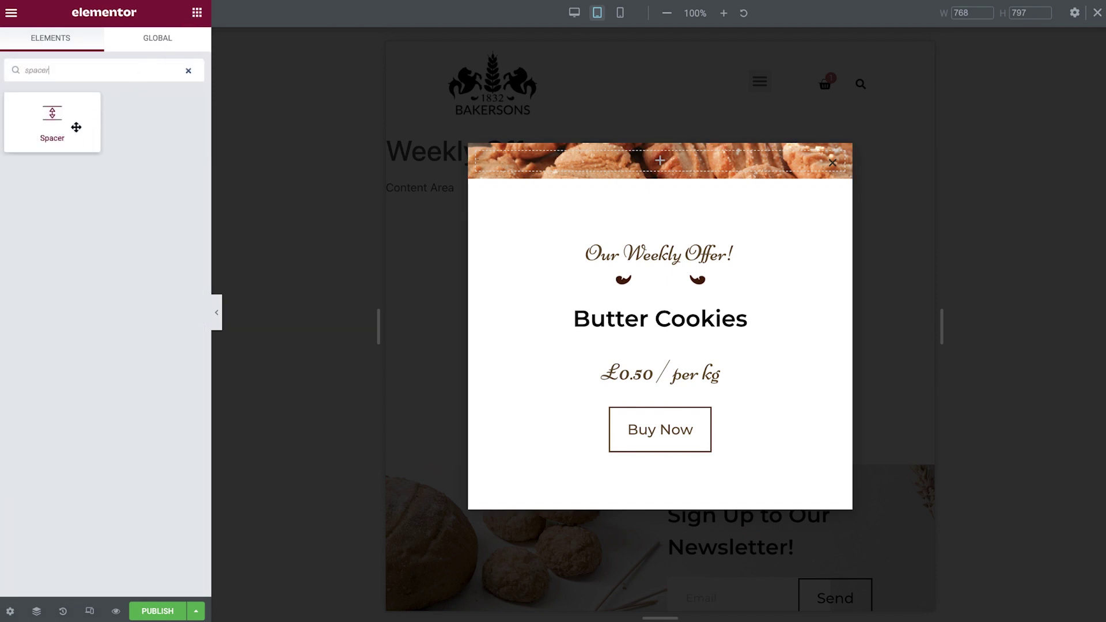
pyautogui.moveTo(74, 127); pyautogui.dragTo(541, 174)
pyautogui.click(177, 119)
pyautogui.click(173, 138)
pyautogui.write('25')
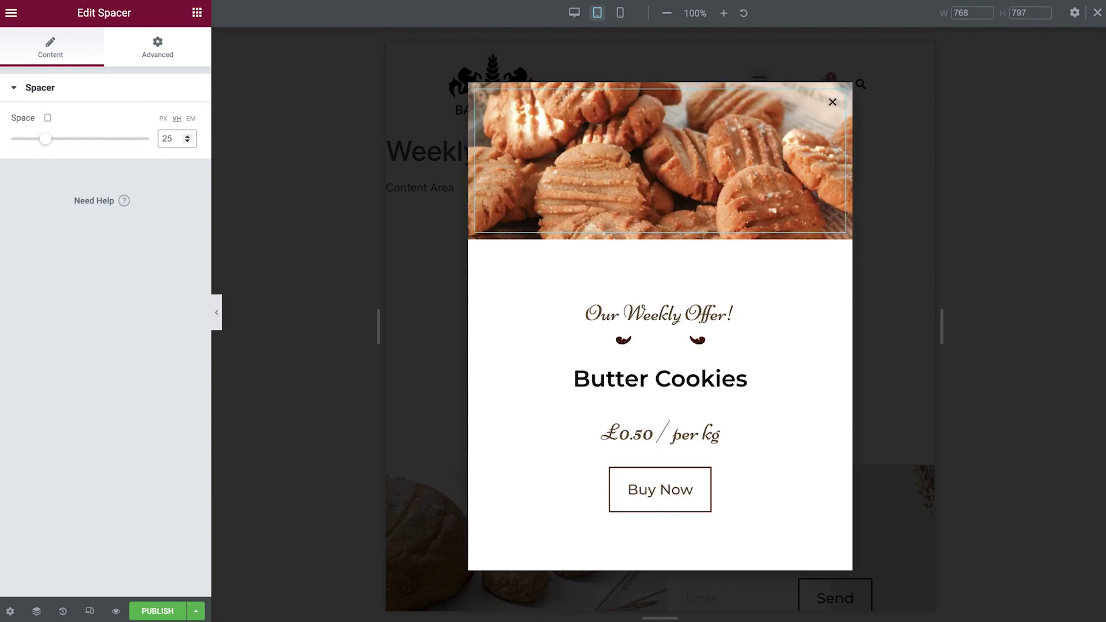
# Set the text column padding to 10 on tablet and 8 on mobile
pyautogui.click(477, 248)
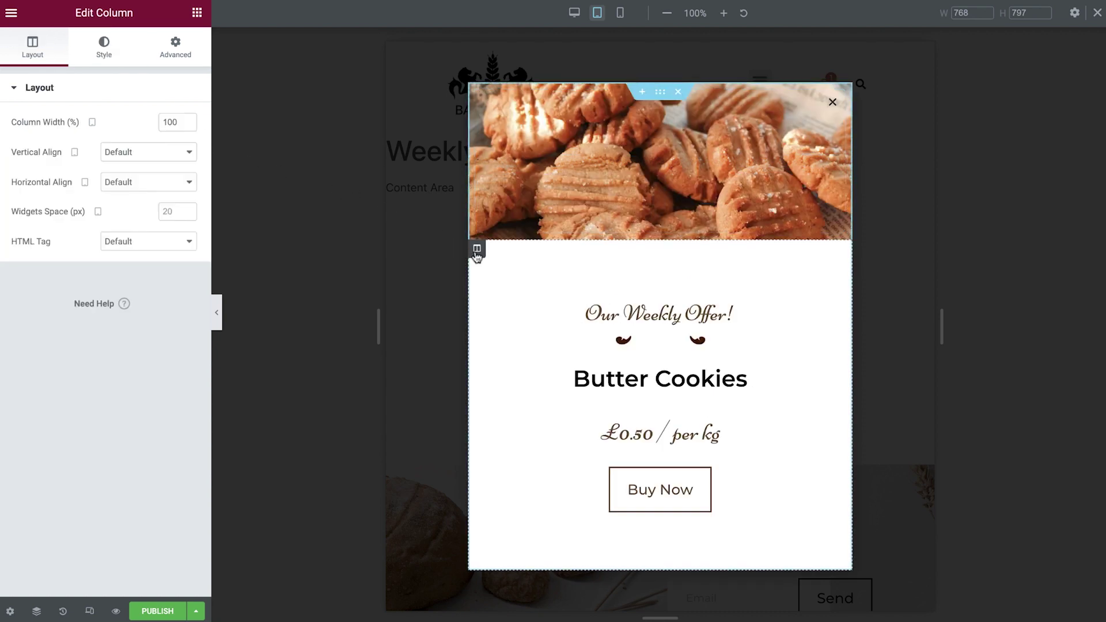
pyautogui.click(176, 49)
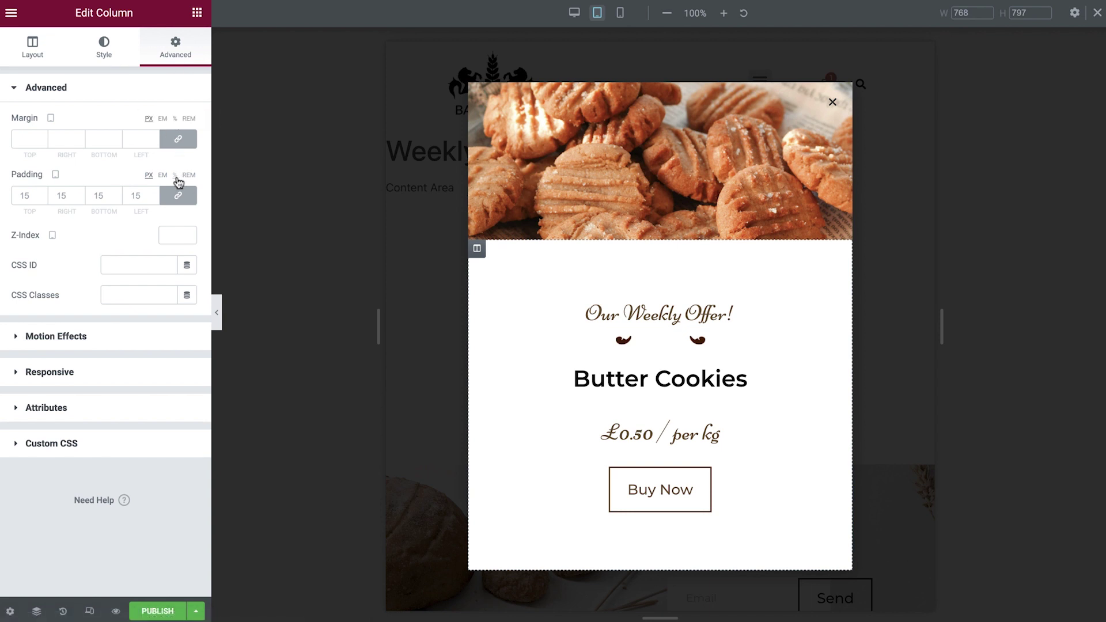
pyautogui.doubleClick(136, 196)
pyautogui.write('10')
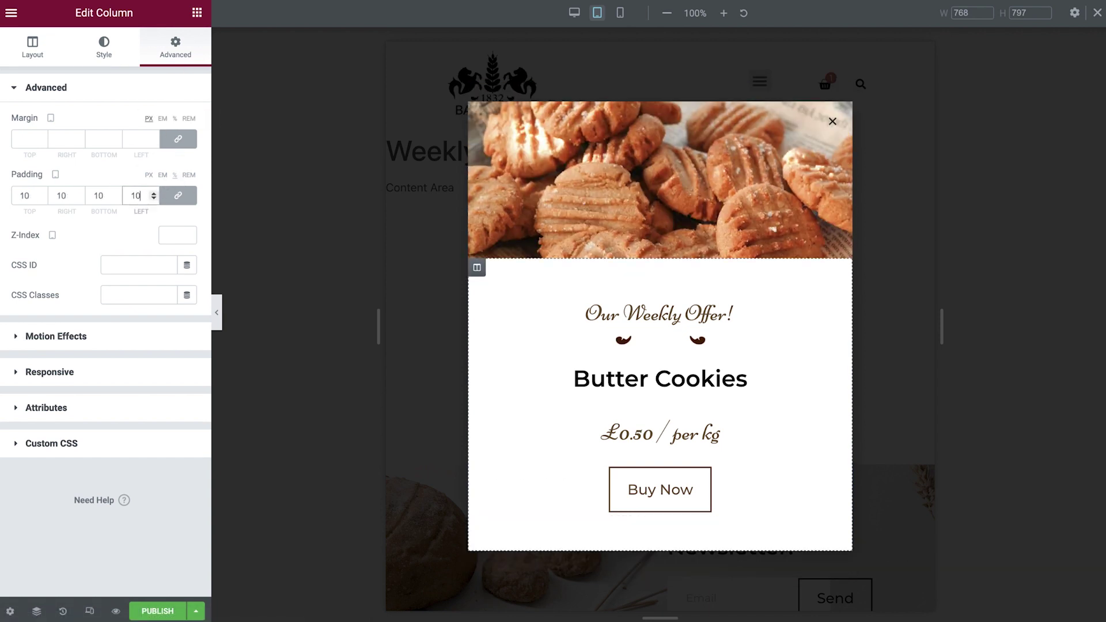
pyautogui.click(620, 12)
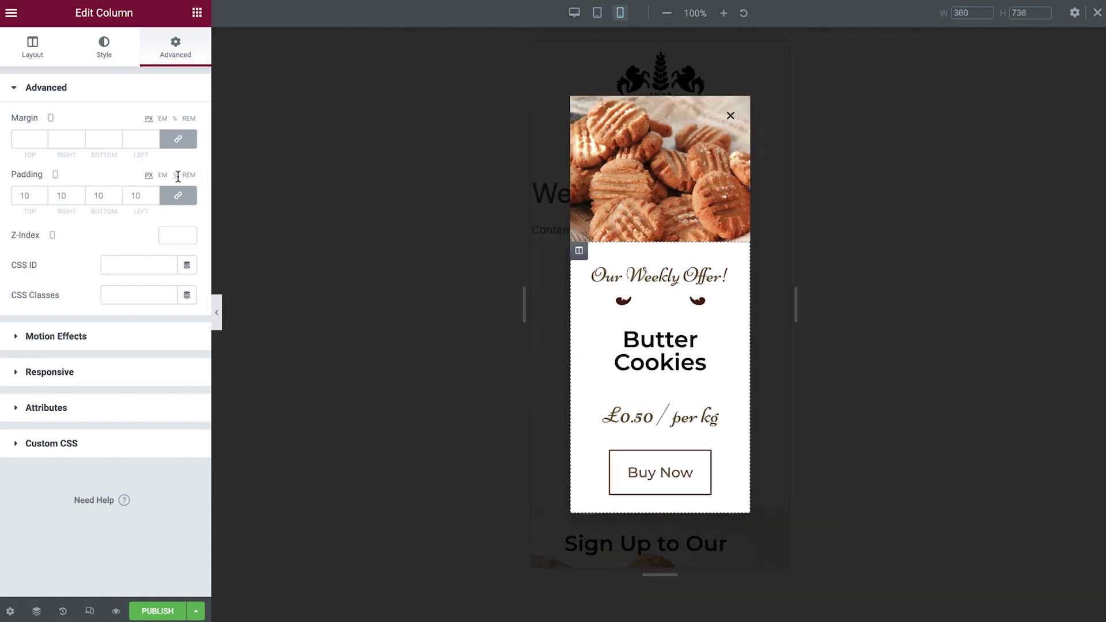
pyautogui.doubleClick(140, 196)
pyautogui.write('8')
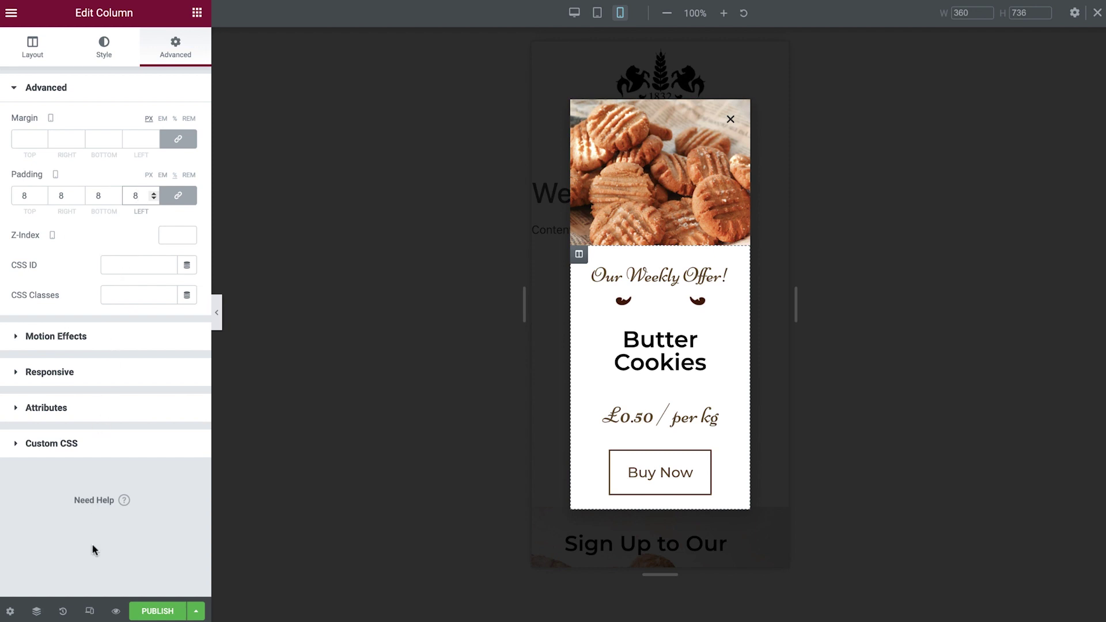
pyautogui.click(89, 611)
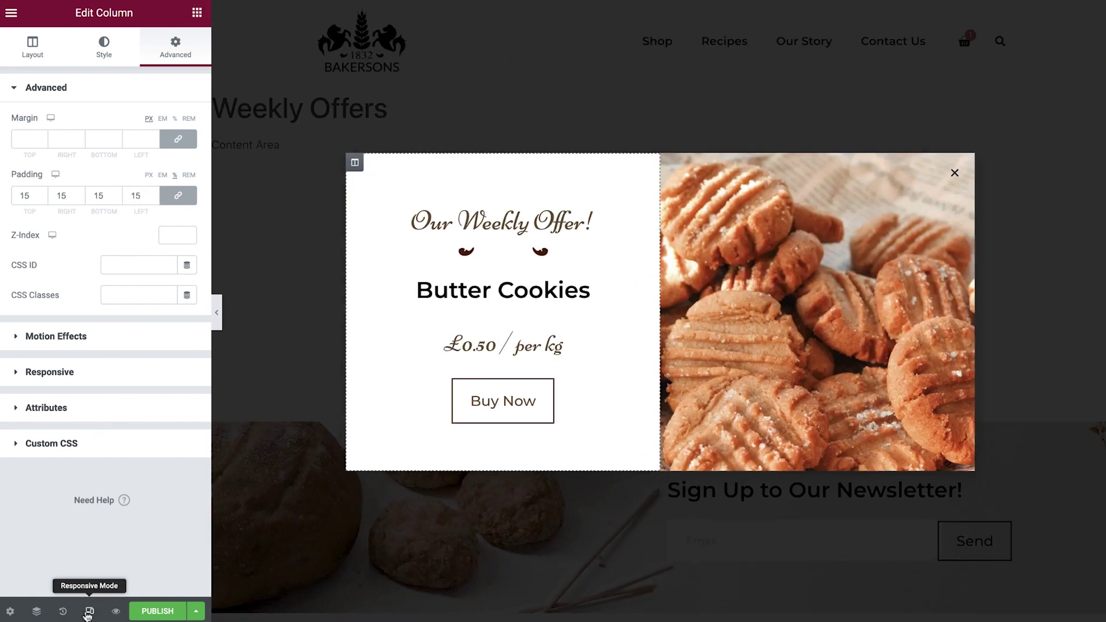
# Make the popup's close button the Primary brown colour
pyautogui.click(10, 612)
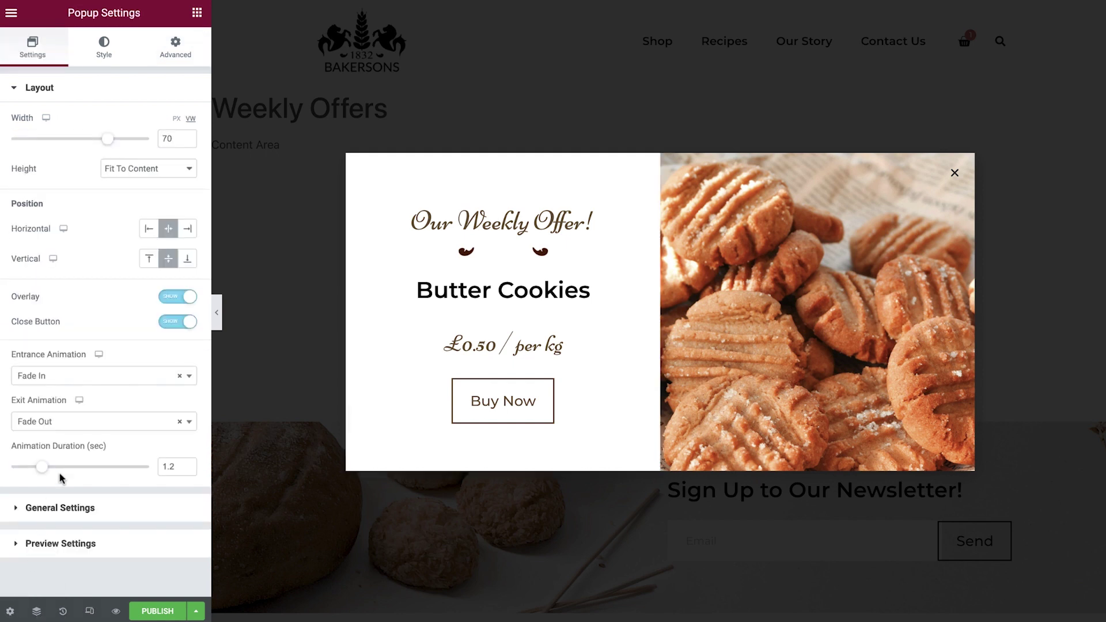
pyautogui.click(113, 62)
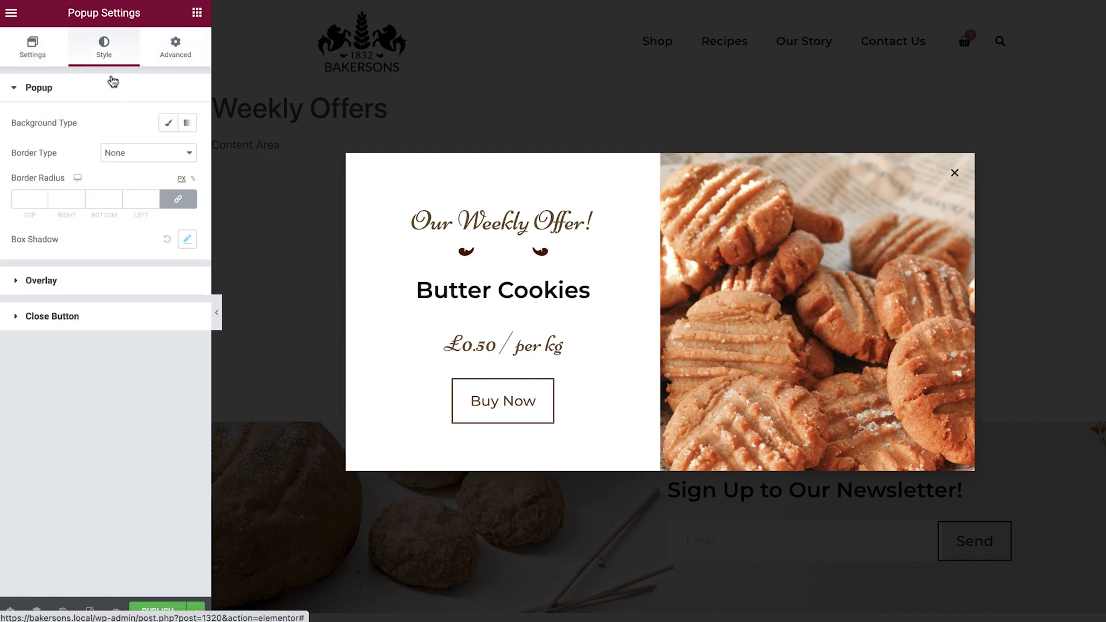
pyautogui.click(113, 319)
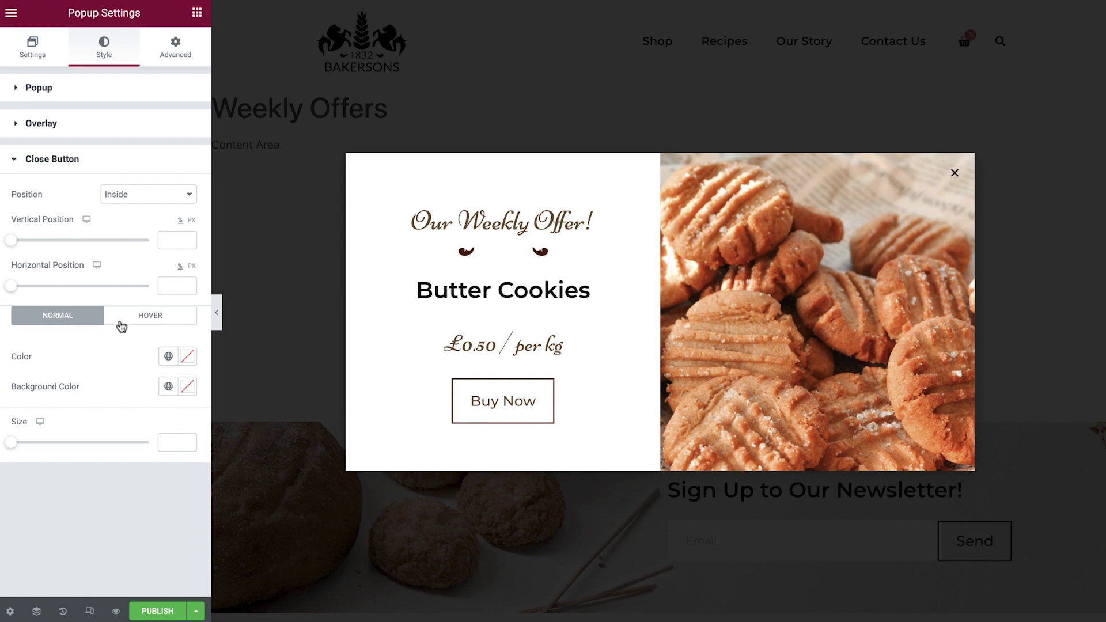
pyautogui.click(169, 356)
pyautogui.click(136, 421)
# Set the close button's hover colour to Secondary black and its size to 25
pyautogui.click(166, 321)
pyautogui.click(168, 347)
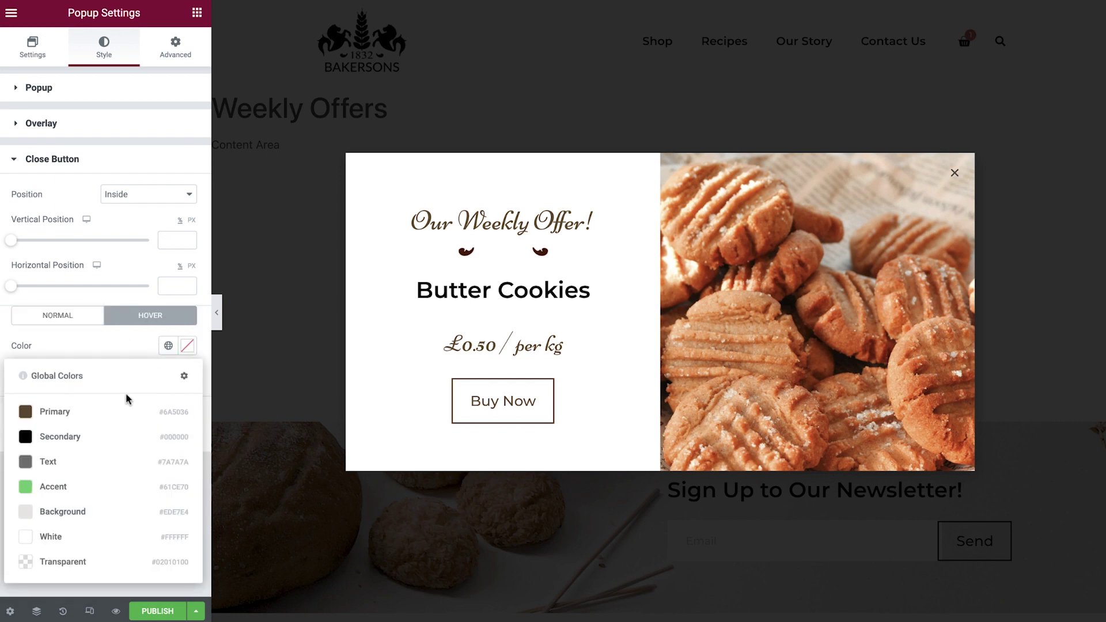
pyautogui.click(107, 436)
pyautogui.click(172, 431)
pyautogui.write('25')
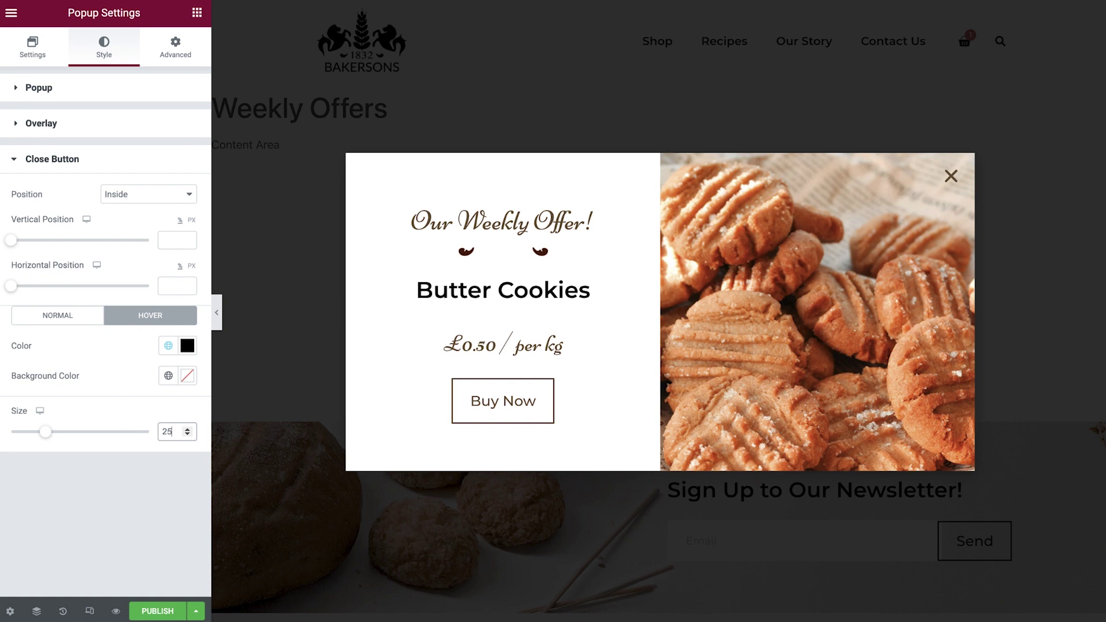
pyautogui.click(157, 611)
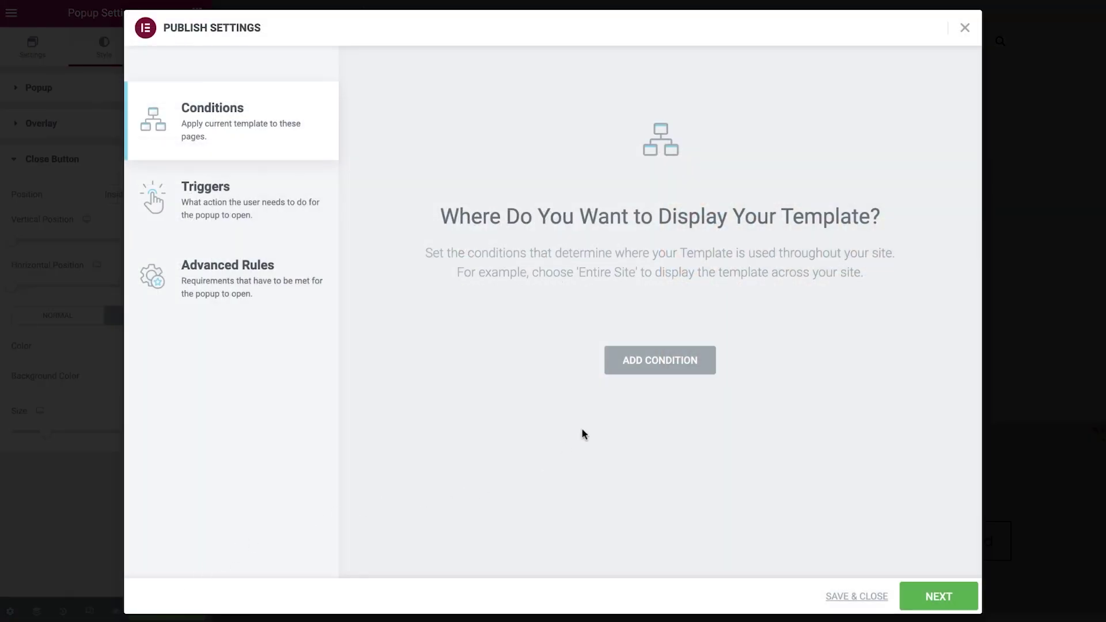
# Include the Entire Site, trigger on page exit intent, enable Show up to X times, and Save & Close
pyautogui.click(651, 371)
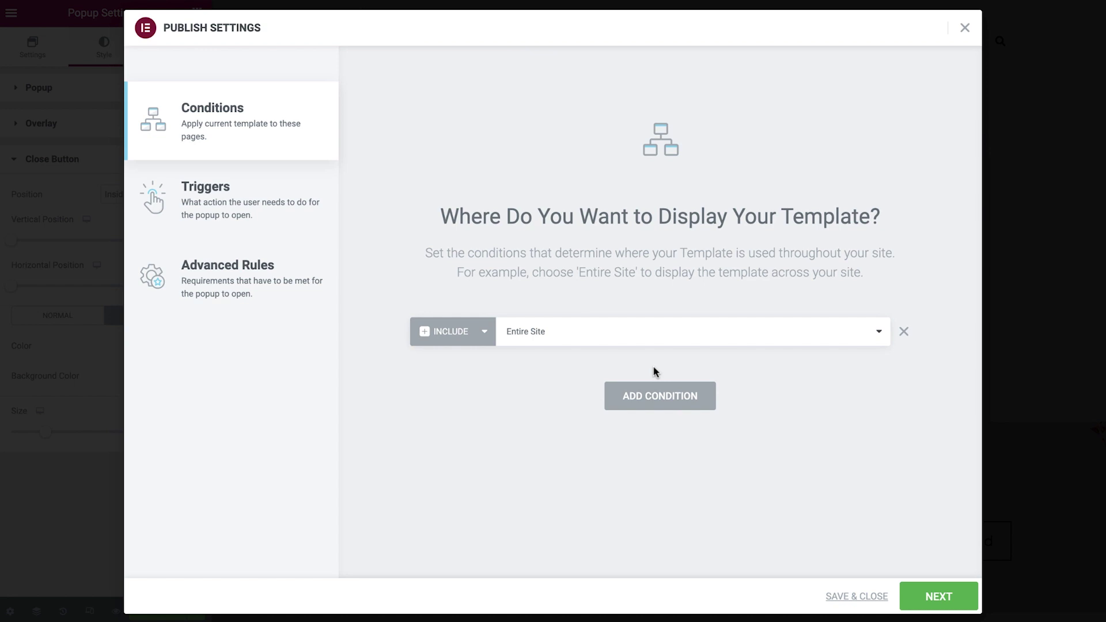
pyautogui.click(229, 199)
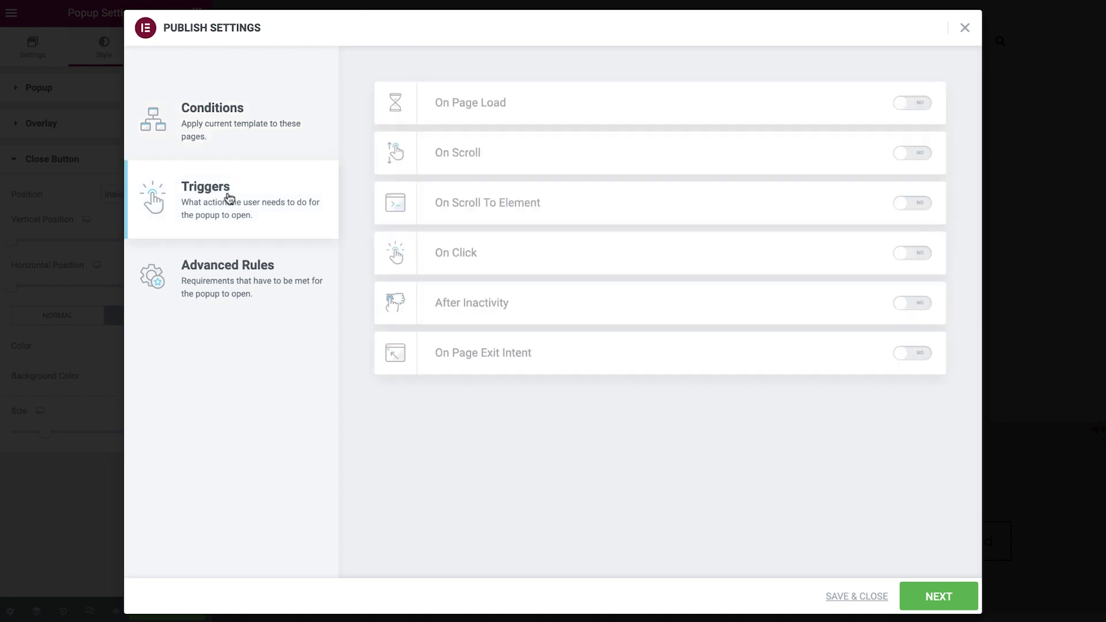
pyautogui.click(906, 357)
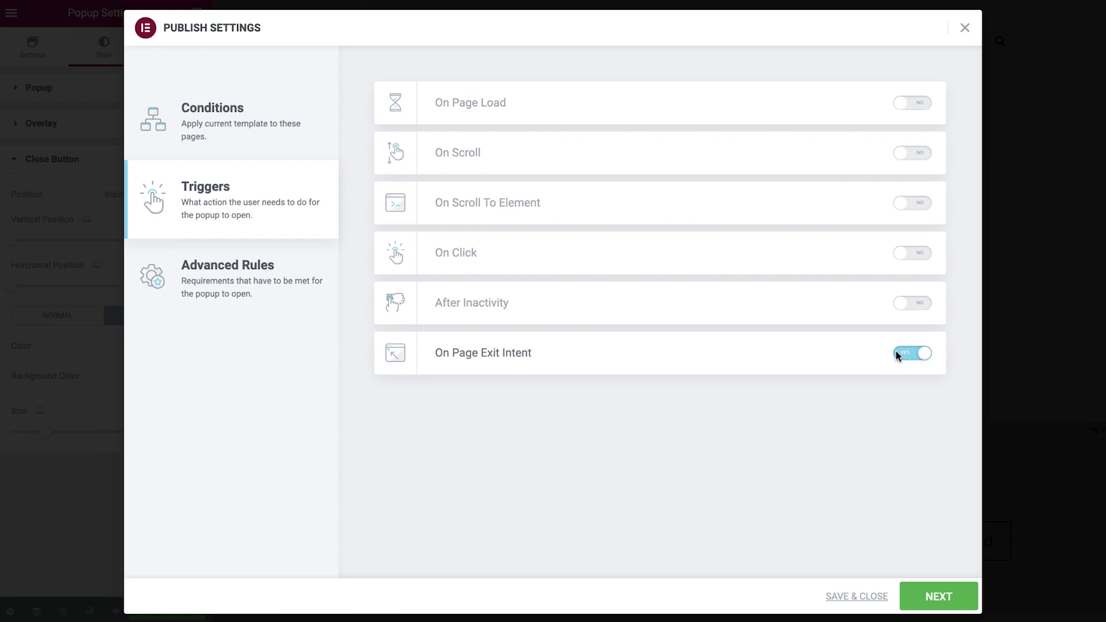
pyautogui.click(254, 286)
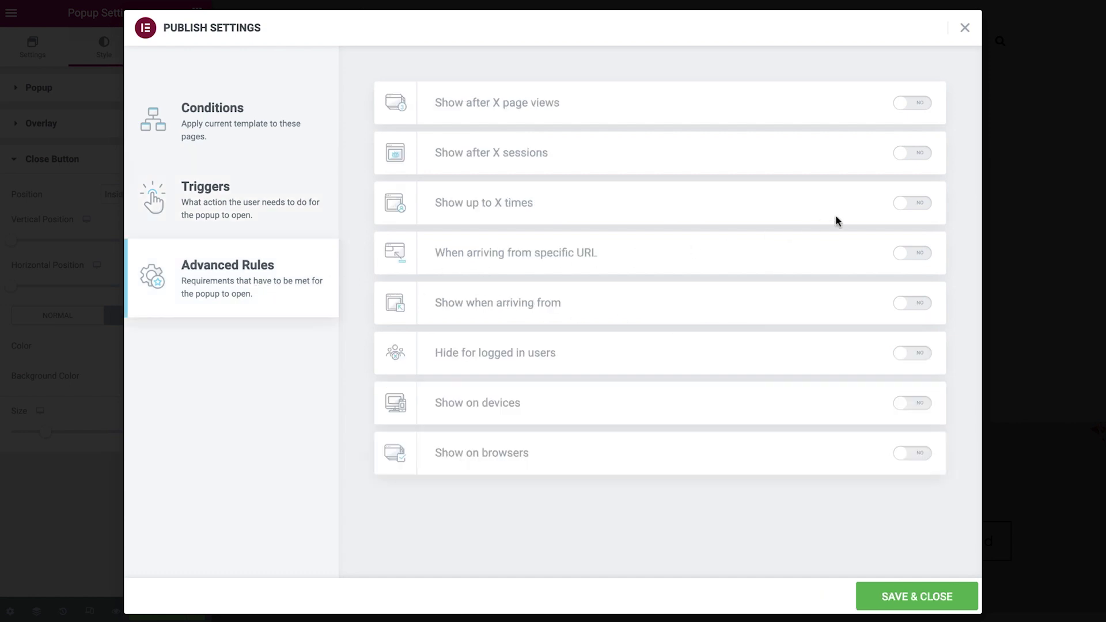
pyautogui.click(903, 206)
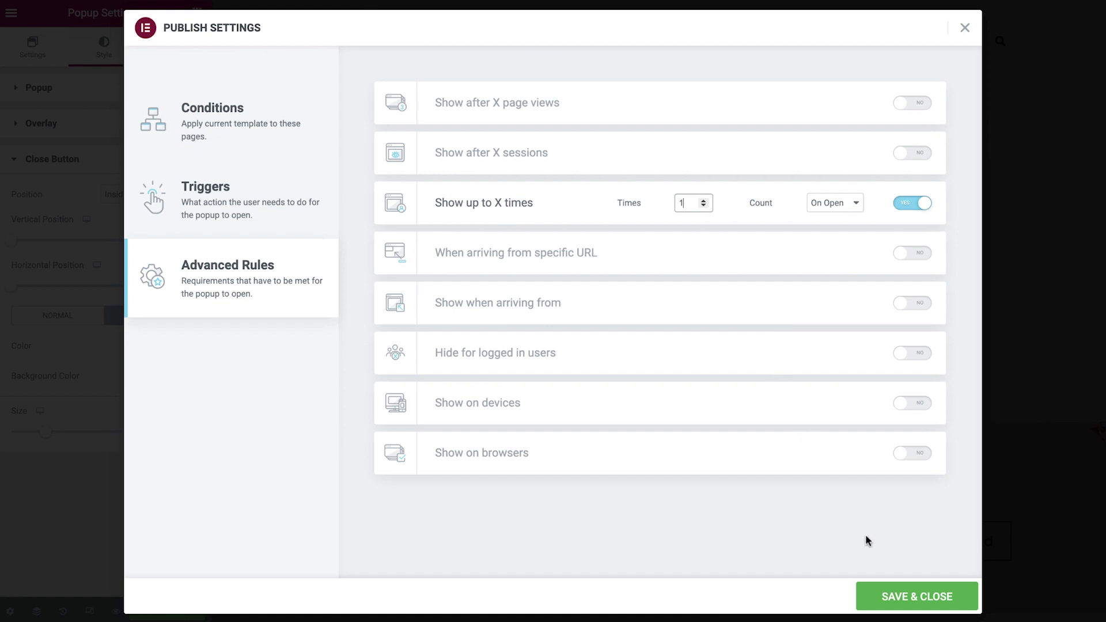
pyautogui.click(905, 598)
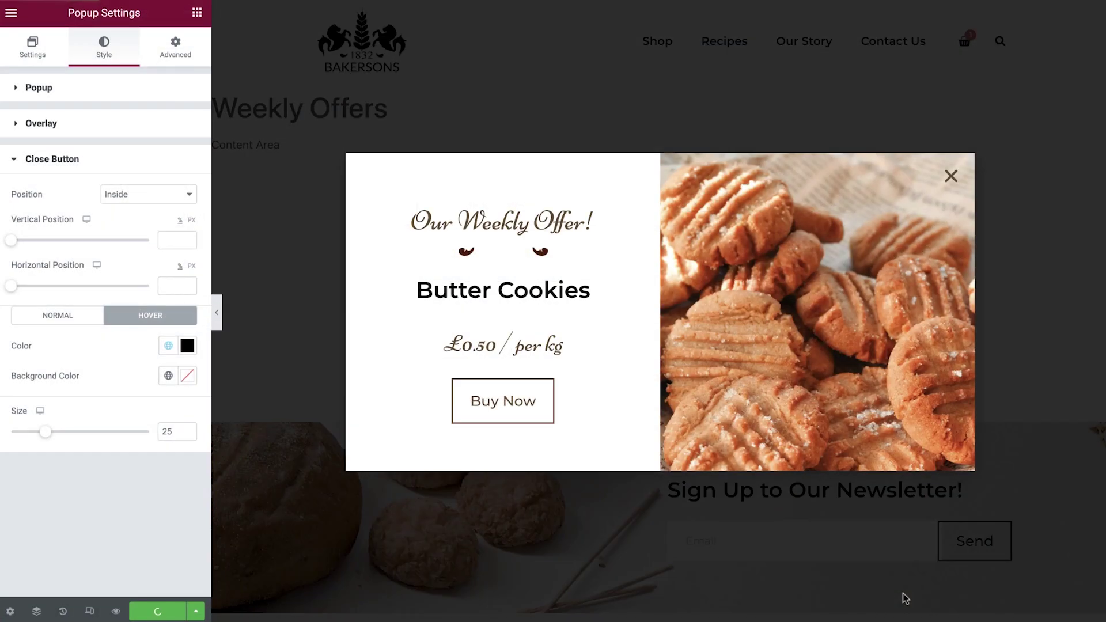